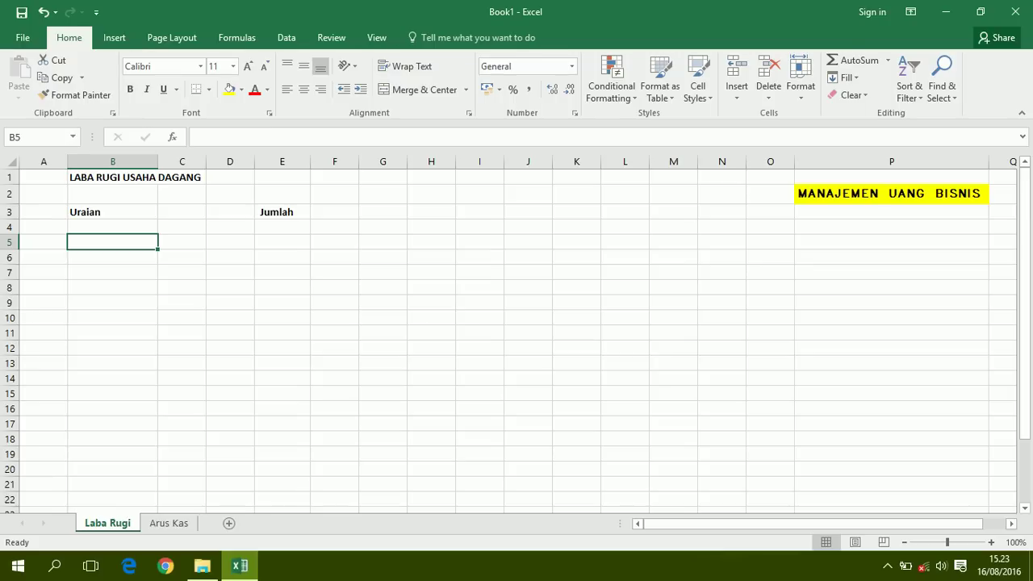
- Enter the label Penjualan in B5 and the formula =50*100000 as its amount in E5
{"action": "type", "text": "Penjual"}
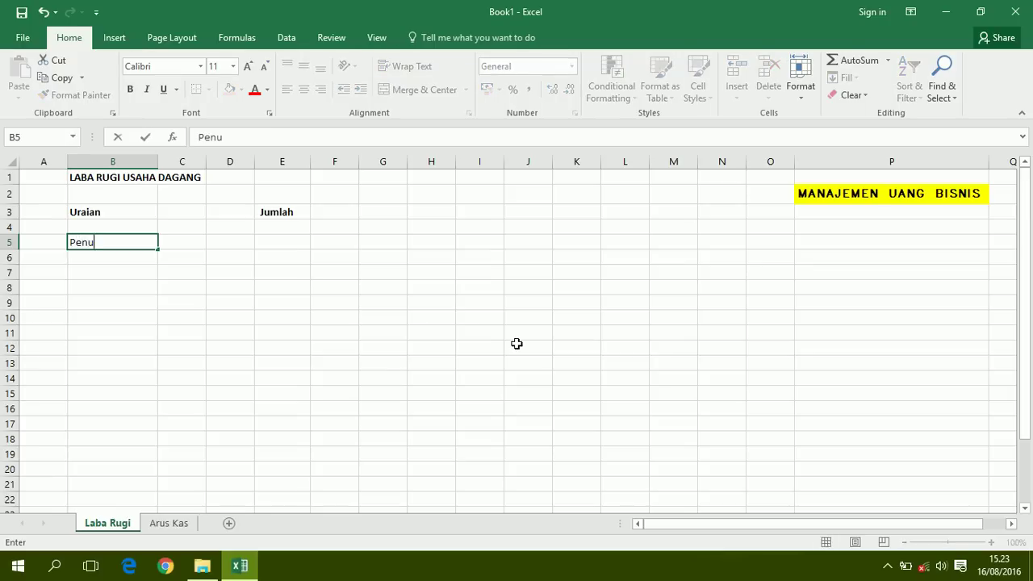
{"action": "type", "text": "an"}
{"action": "key", "text": "Tab"}
{"action": "key", "text": "Tab"}
{"action": "key", "text": "Tab"}
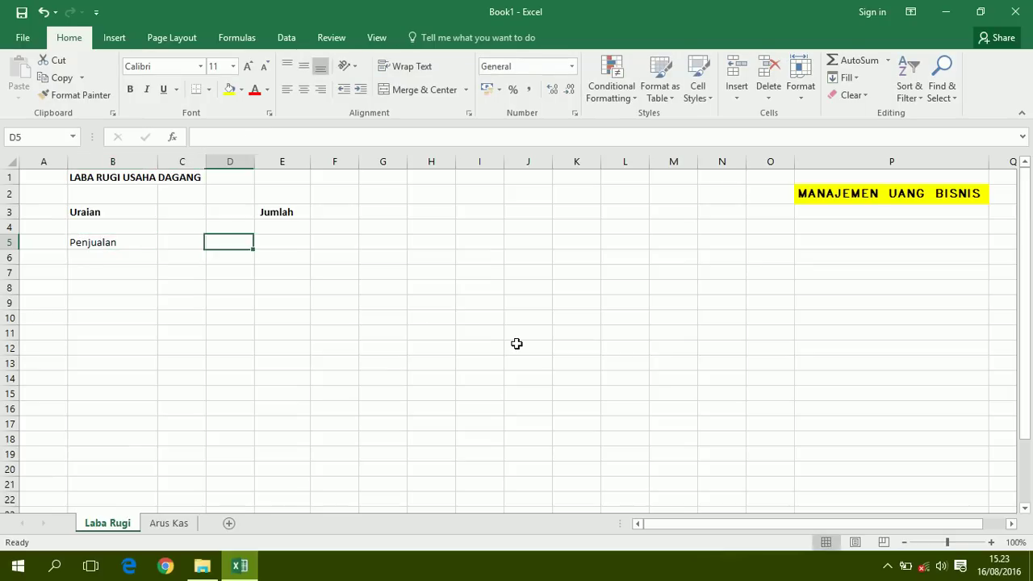
{"action": "type", "text": "=50"}
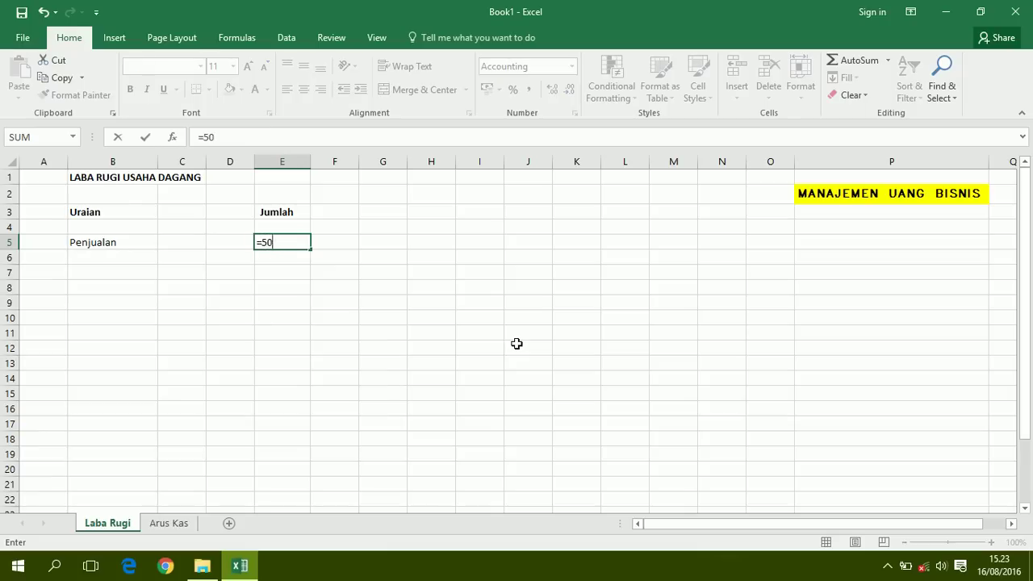
{"action": "type", "text": "*100000"}
{"action": "key", "text": "Return"}
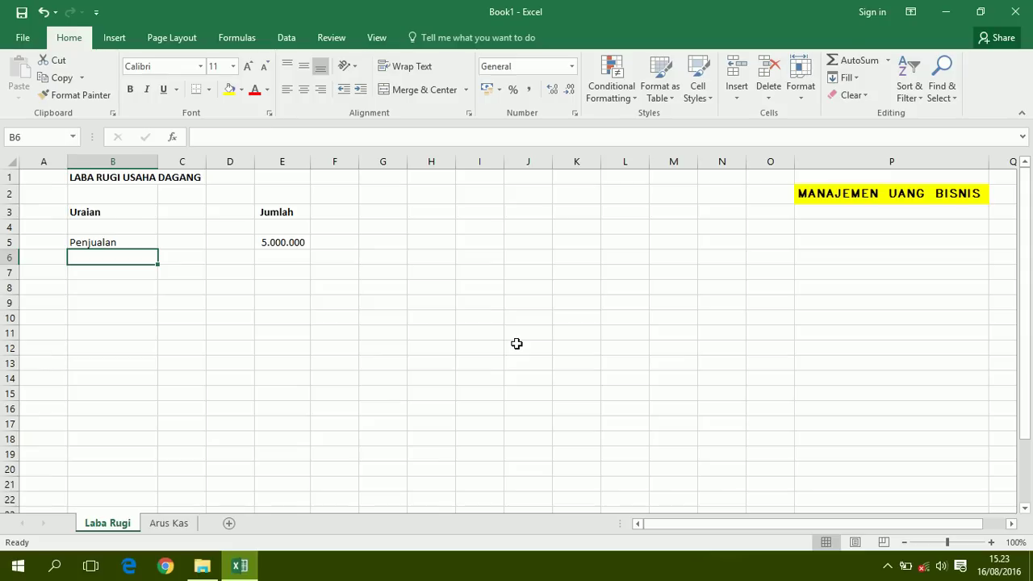
- Enter the label HPP in B6 and the formula =50*50000 as its amount in E6
{"action": "type", "text": "HPP"}
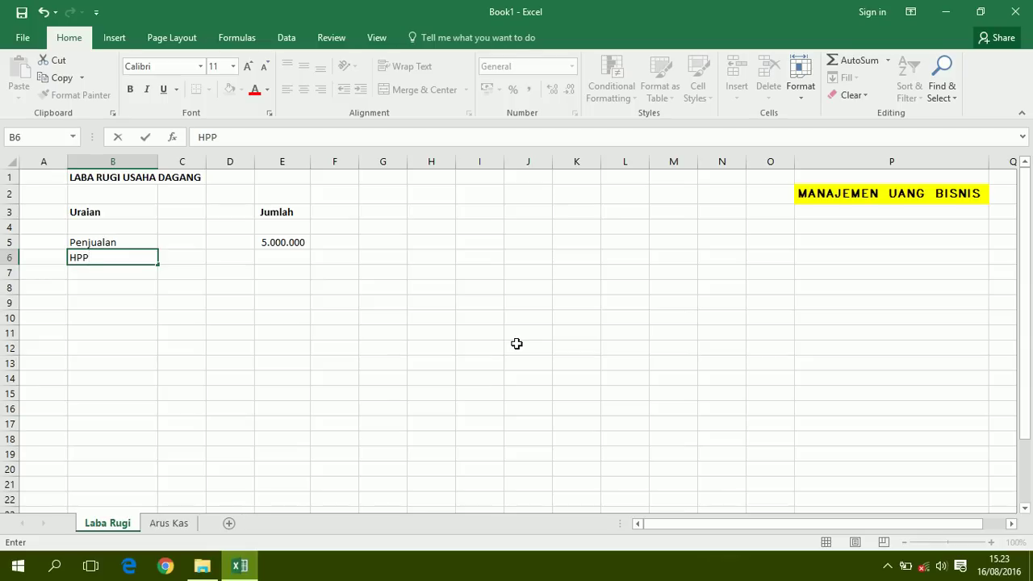
{"action": "key", "text": "Right"}
{"action": "key", "text": "Right"}
{"action": "key", "text": "Right"}
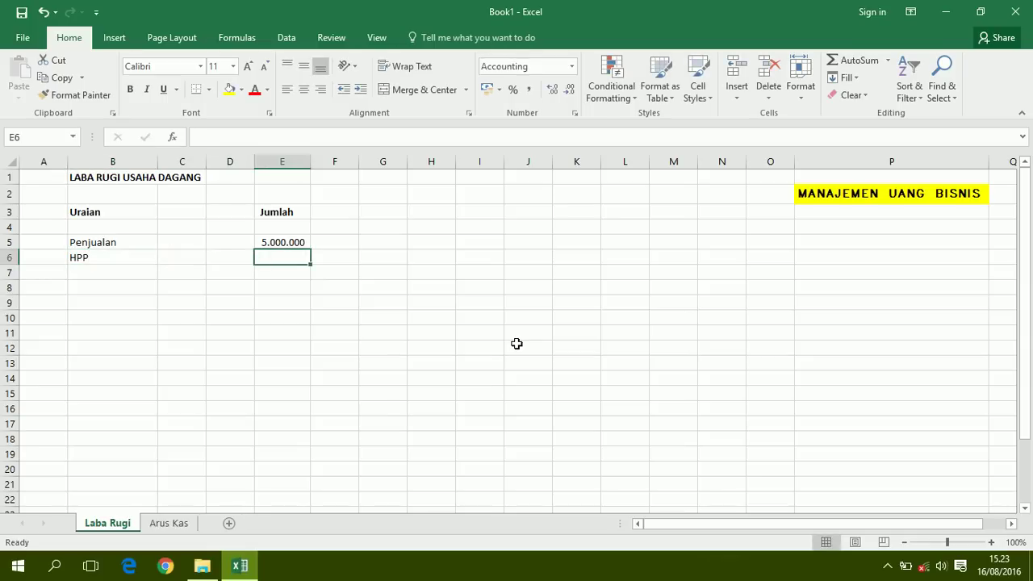
{"action": "type", "text": "="}
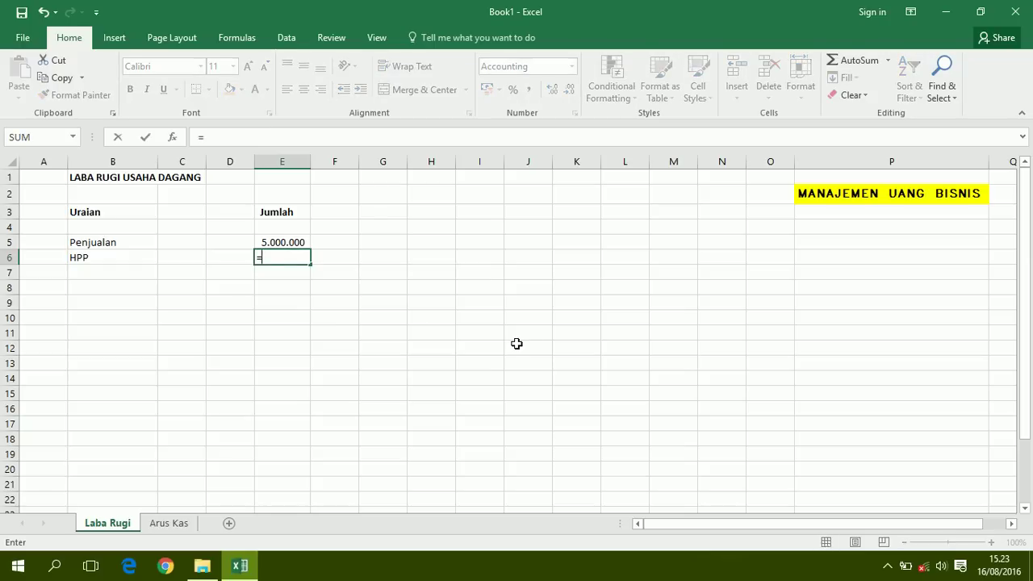
{"action": "type", "text": "50*5000"}
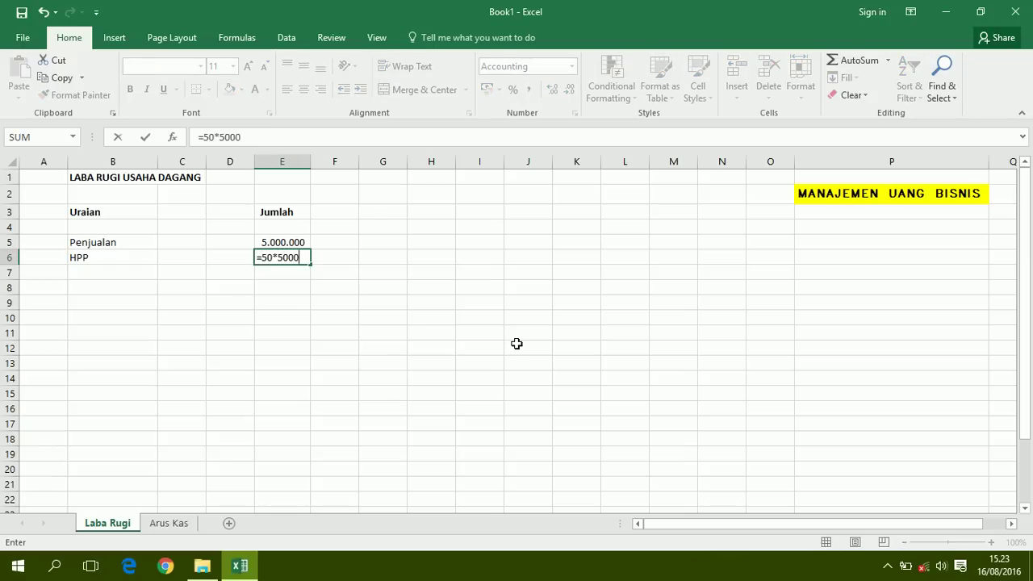
{"action": "type", "text": "0"}
{"action": "key", "text": "Return"}
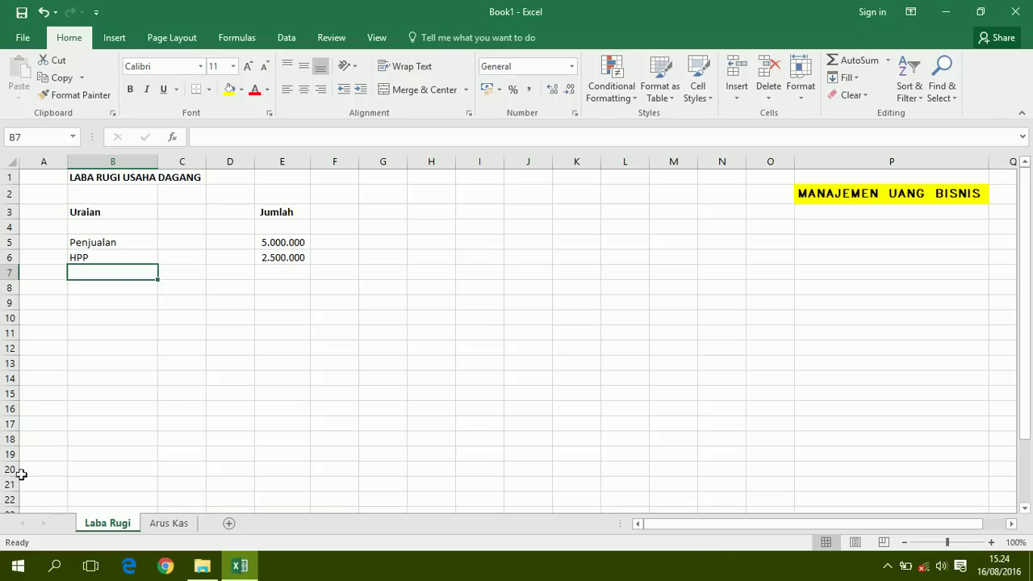
- Enter the label Laba Kotor in B8 and calculate it in E8 with the formula =E5-E6
{"action": "left_click", "coordinate": [93, 292]}
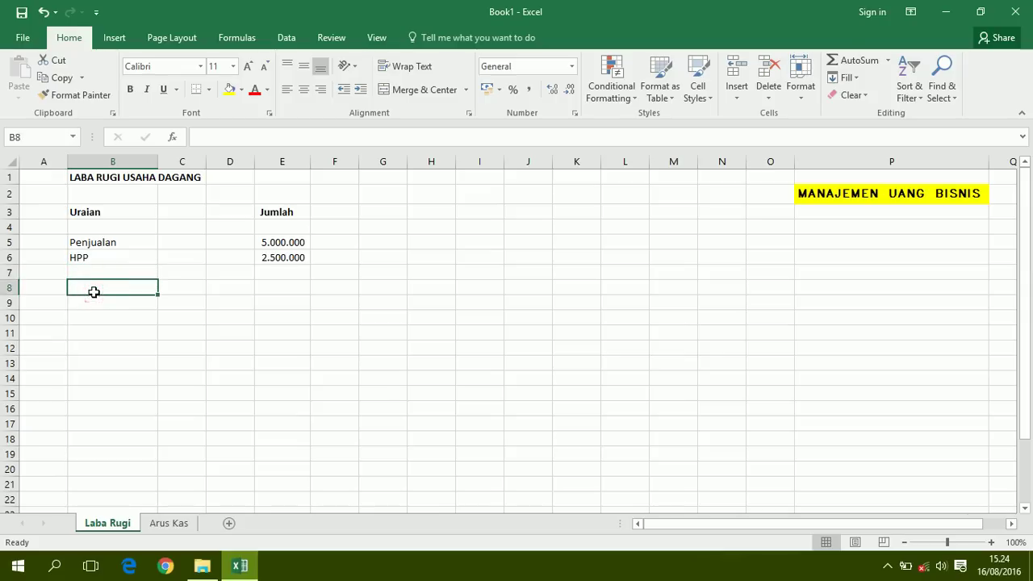
{"action": "type", "text": "Laba Kotor"}
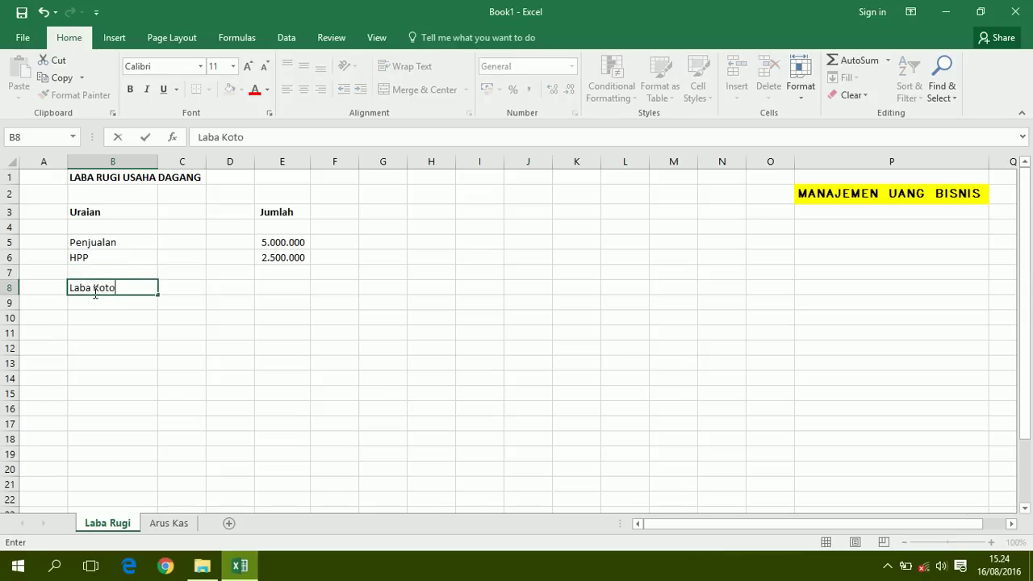
{"action": "key", "text": "Tab"}
{"action": "key", "text": "Tab"}
{"action": "key", "text": "Tab"}
{"action": "type", "text": "="}
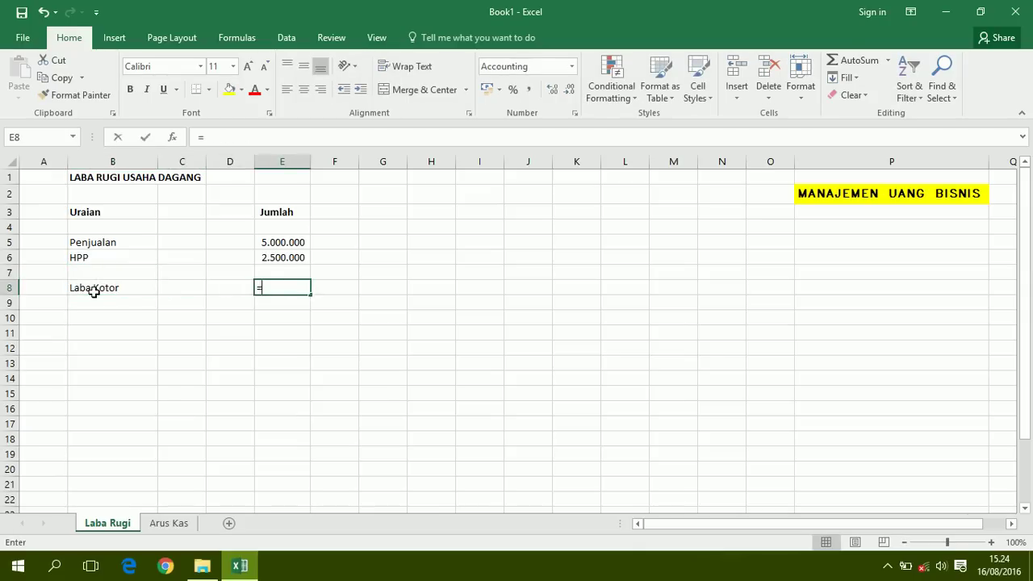
{"action": "key", "text": "Up"}
{"action": "key", "text": "Up"}
{"action": "key", "text": "Up"}
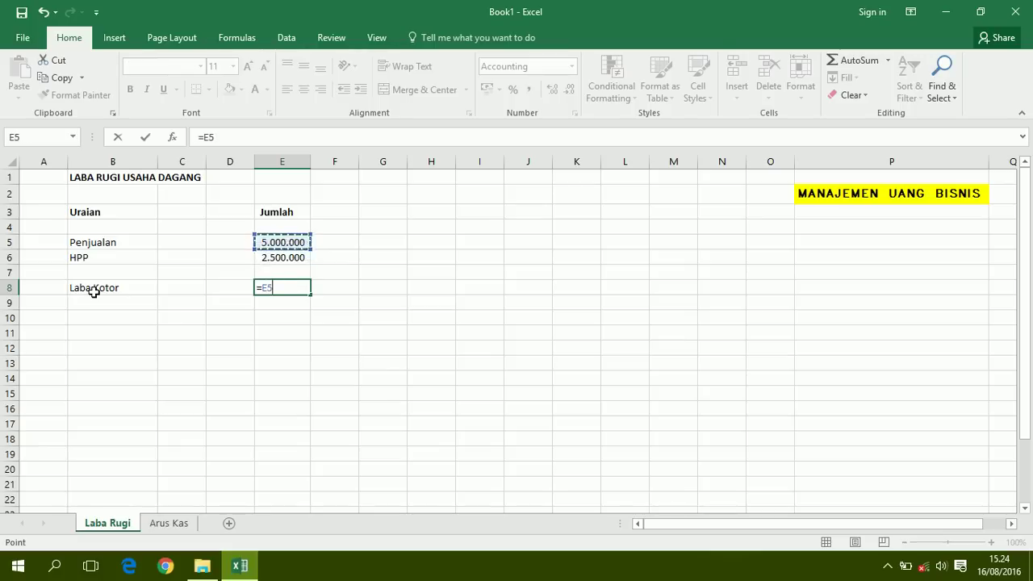
{"action": "type", "text": "-"}
{"action": "key", "text": "Up"}
{"action": "key", "text": "Up"}
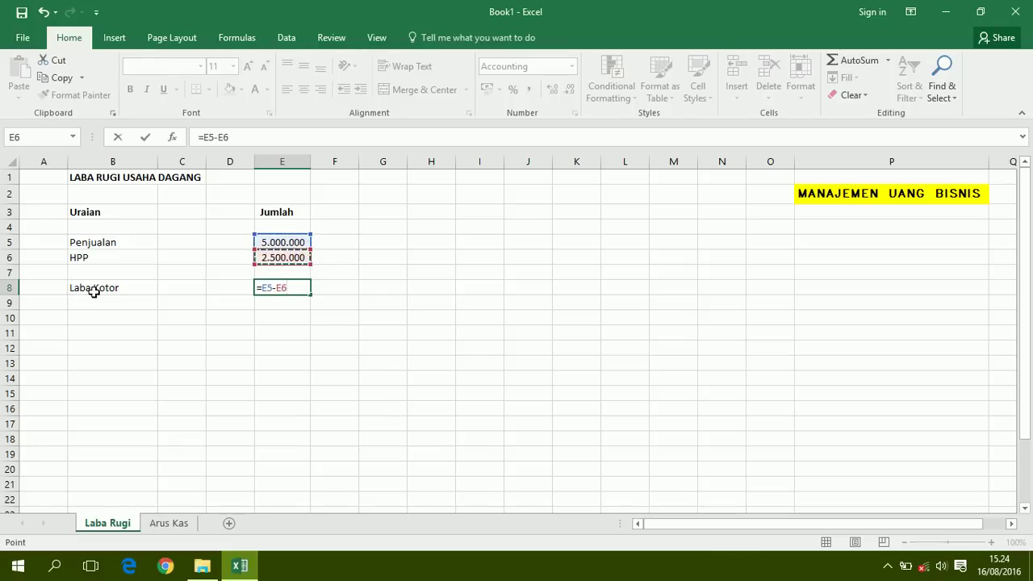
{"action": "key", "text": "Return"}
- Add the note "(penjualan - HPP)" in F8 beside the Laba Kotor amount
{"action": "key", "text": "Right"}
{"action": "key", "text": "Right"}
{"action": "key", "text": "Right"}
{"action": "key", "text": "Right"}
{"action": "key", "text": "Up"}
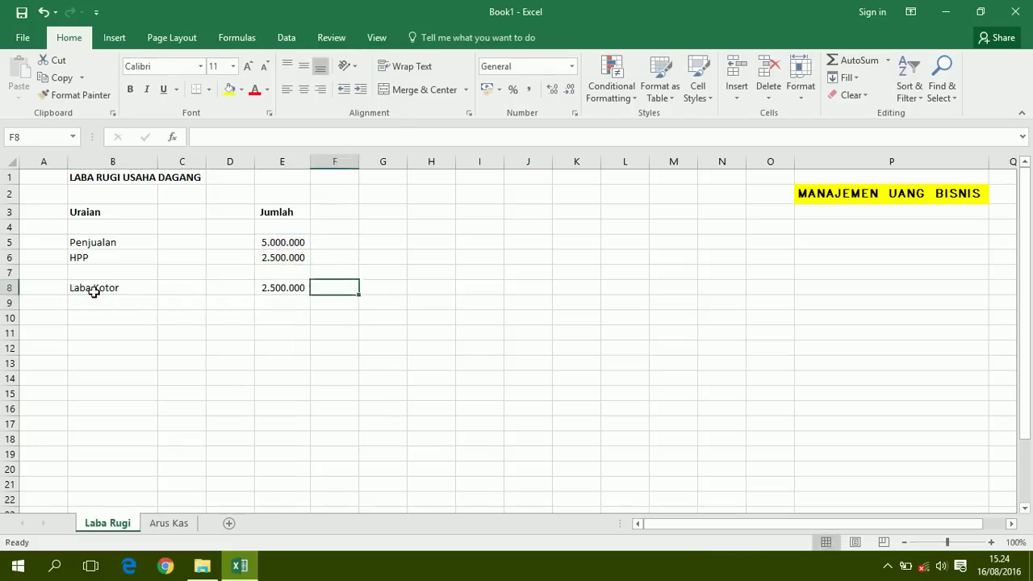
{"action": "type", "text": "("}
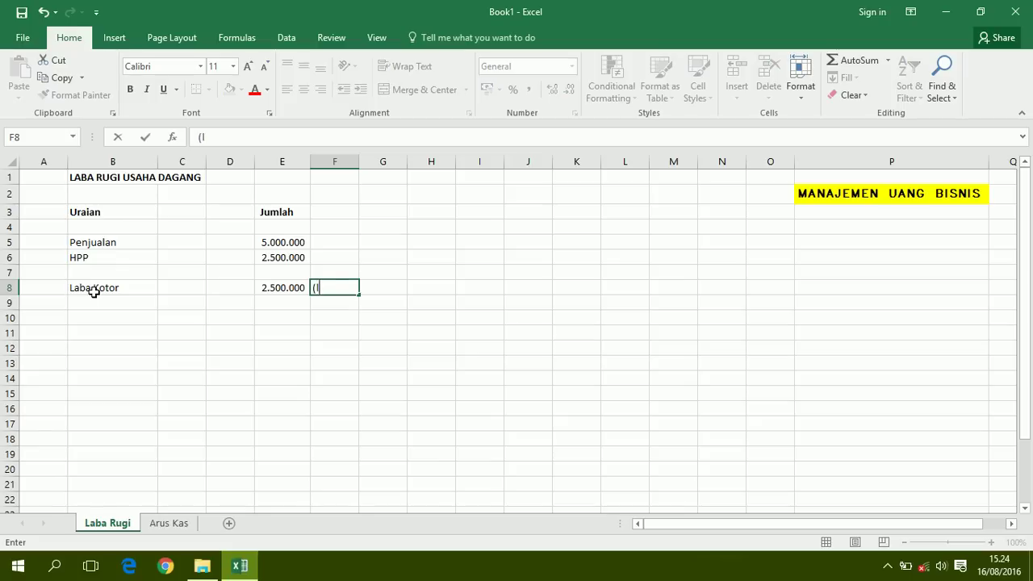
{"action": "type", "text": "penjualan - HPP"}
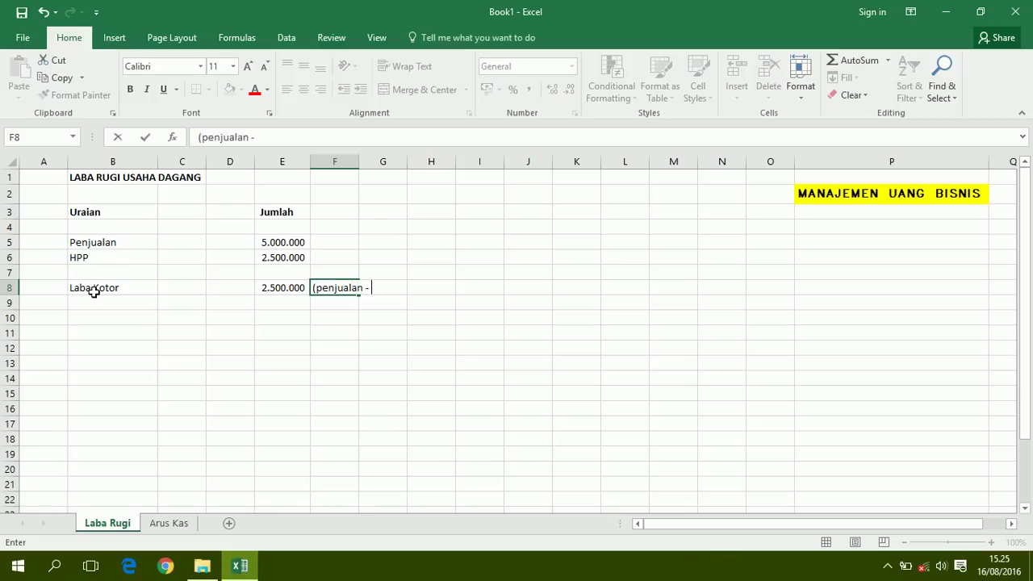
{"action": "type", "text": ")"}
{"action": "key", "text": "Return"}
- Enter the heading Biaya Operasional in B10, leaving a blank row below Laba Kotor
{"action": "key", "text": "Left"}
{"action": "key", "text": "Left"}
{"action": "key", "text": "Left"}
{"action": "key", "text": "Left"}
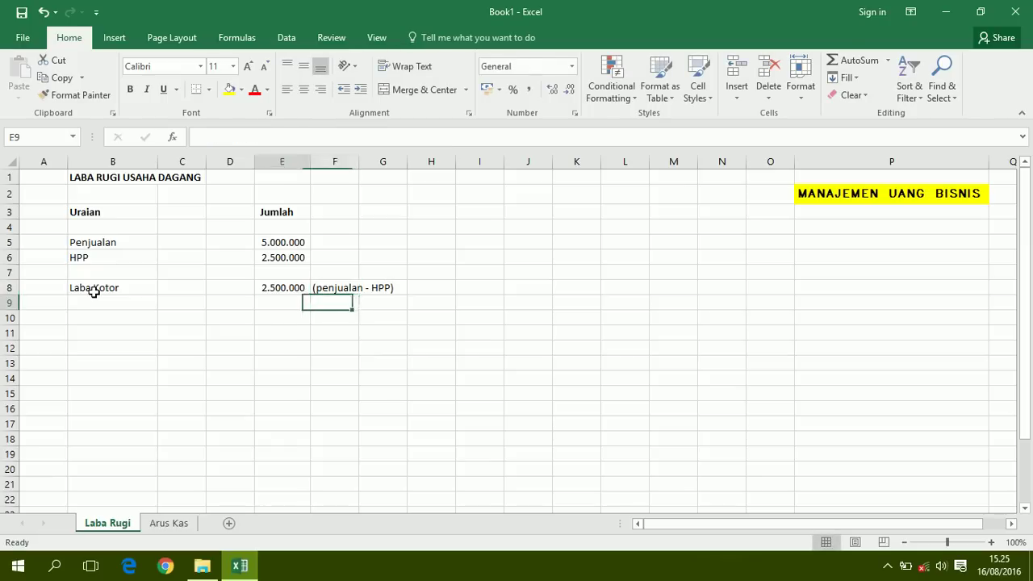
{"action": "key", "text": "Down"}
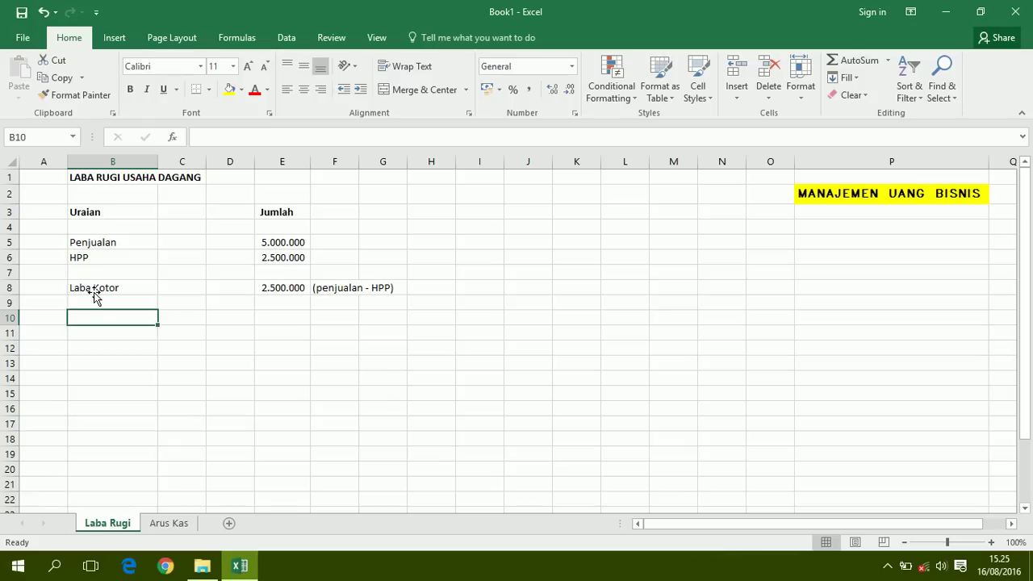
{"action": "type", "text": "Biaya O"}
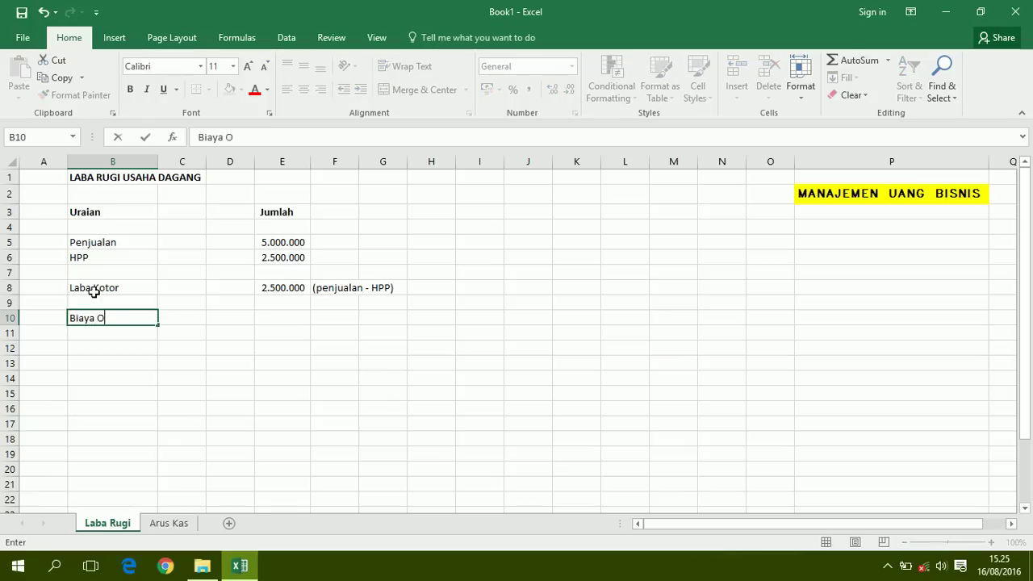
{"action": "type", "text": "perasional"}
{"action": "key", "text": "Return"}
{"action": "key", "text": "Return"}
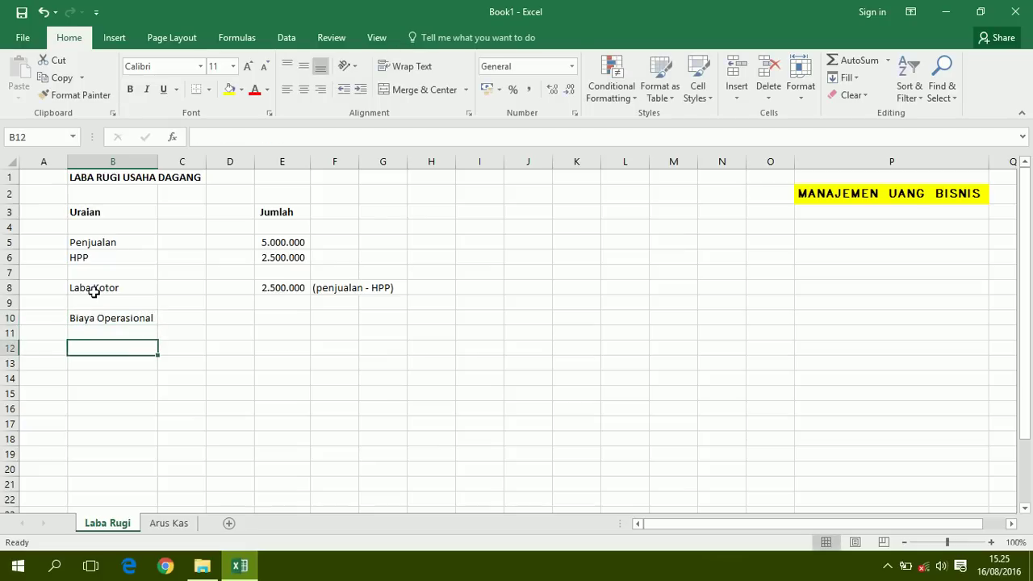
- List the operating cost items "- Karyawan", "- listrik" and "- atk" in B11 to B13 under Biaya Operasional
{"action": "key", "text": "Up"}
{"action": "type", "text": "-"}
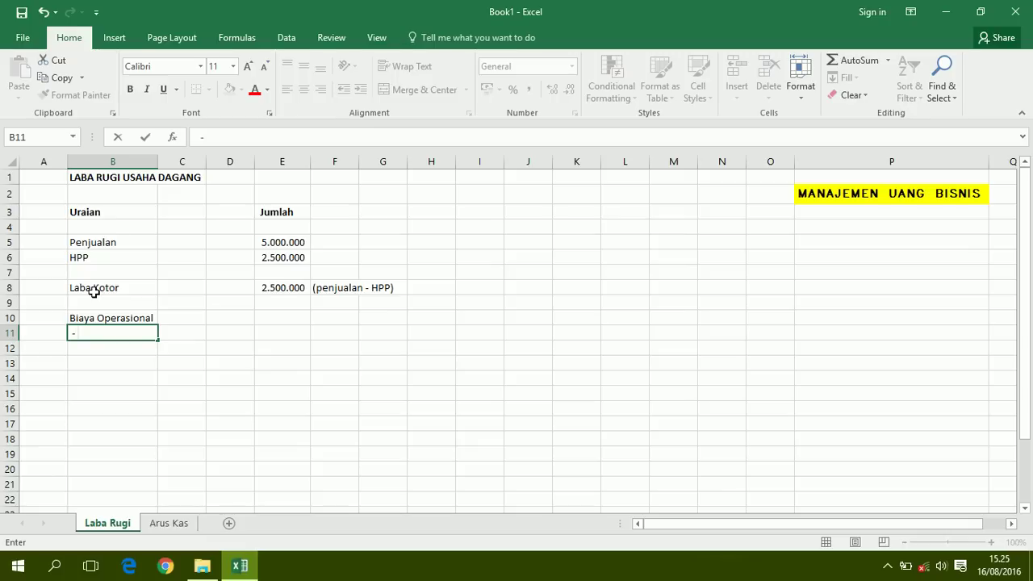
{"action": "type", "text": " Karyawan"}
{"action": "key", "text": "Return"}
{"action": "type", "text": "="}
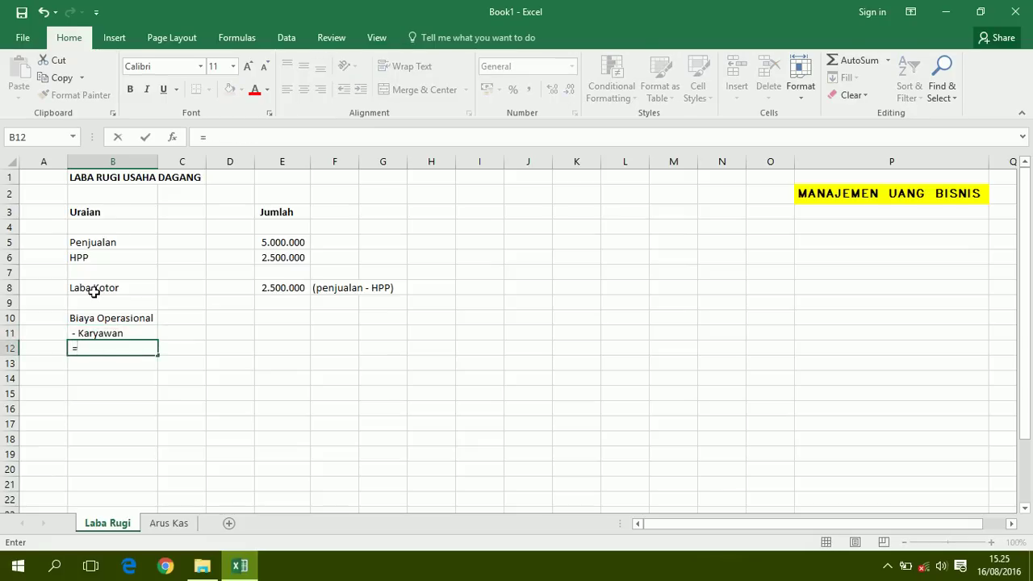
{"action": "key", "text": "BackSpace"}
{"action": "type", "text": "- listrik"}
{"action": "key", "text": "Return"}
{"action": "type", "text": "-"}
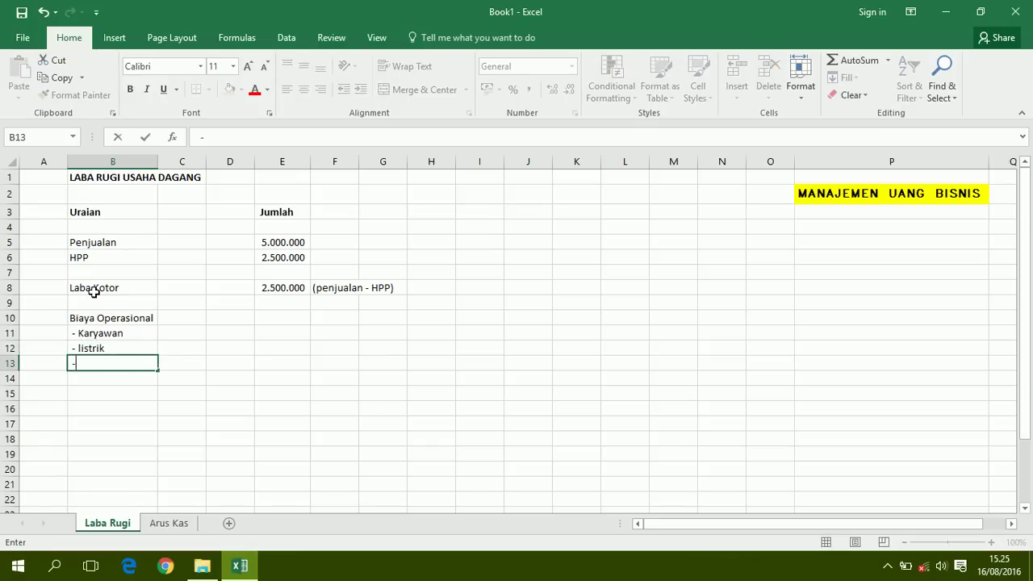
{"action": "type", "text": " atk"}
{"action": "key", "text": "Return"}
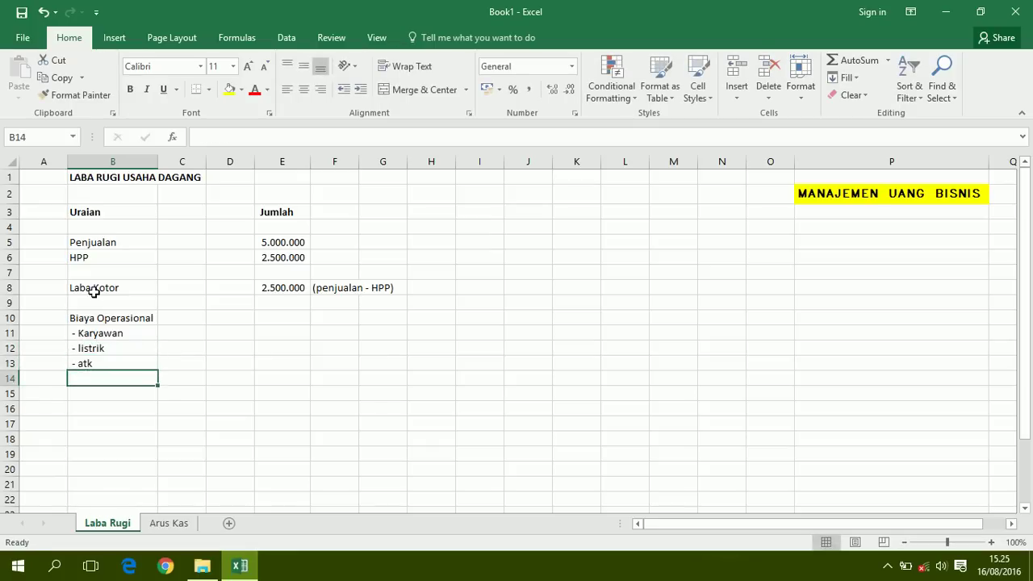
- Add the cost items "-sewa tempat" in B14 and "- dll" in B15 to the Biaya Operasional list
{"action": "type", "text": "-se"}
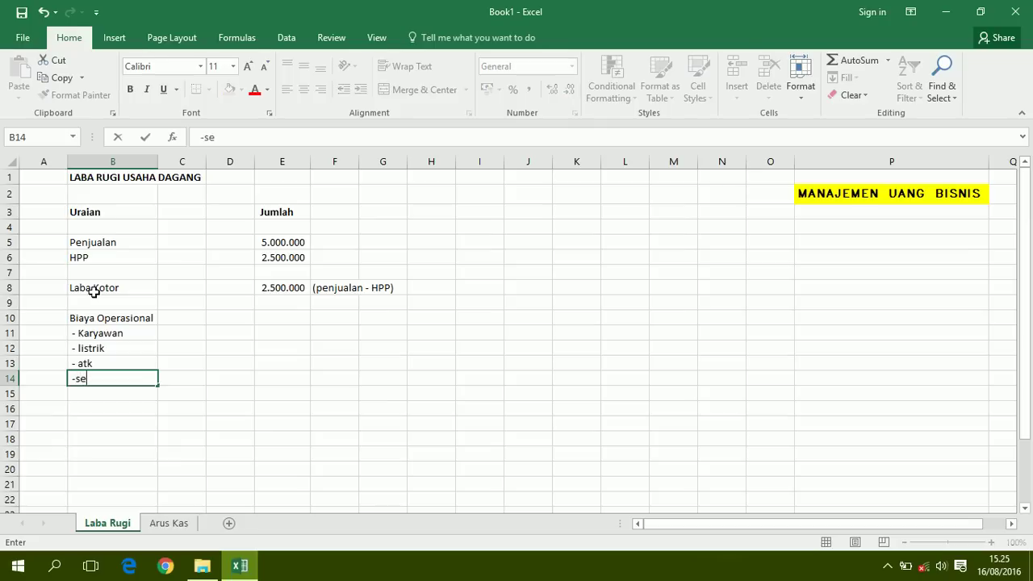
{"action": "type", "text": "wa tempat"}
{"action": "key", "text": "Return"}
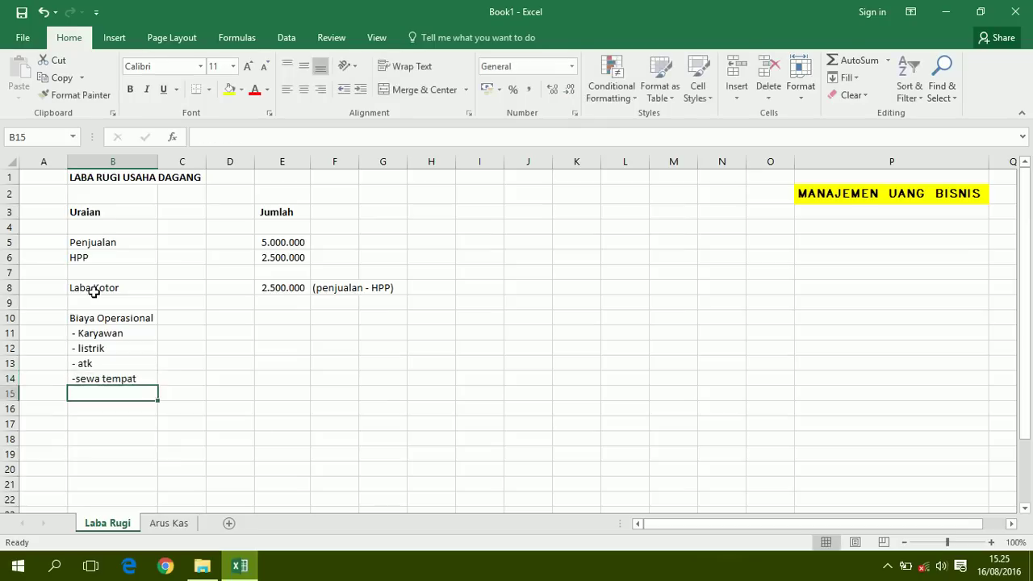
{"action": "type", "text": "-"}
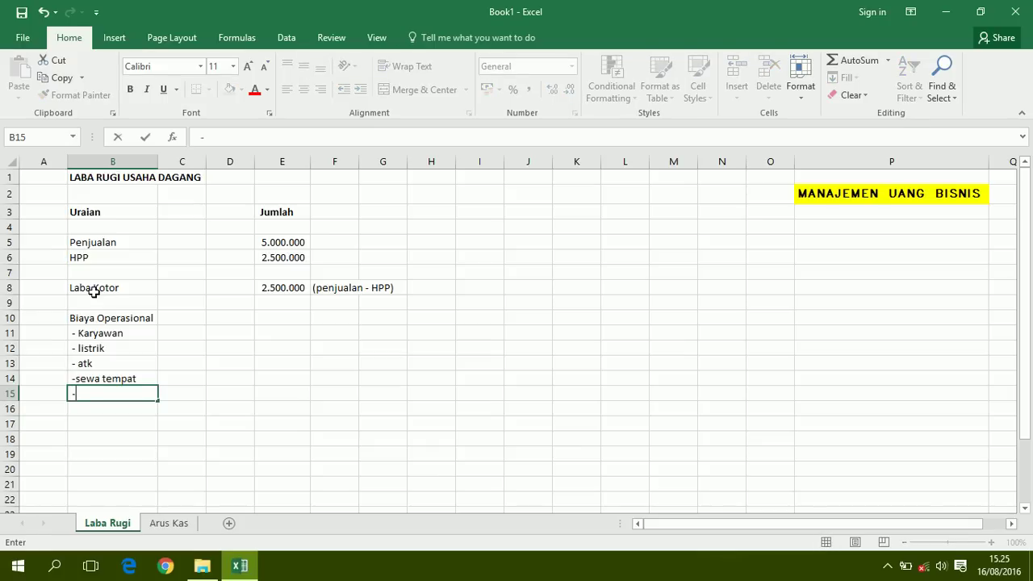
{"action": "type", "text": " dll"}
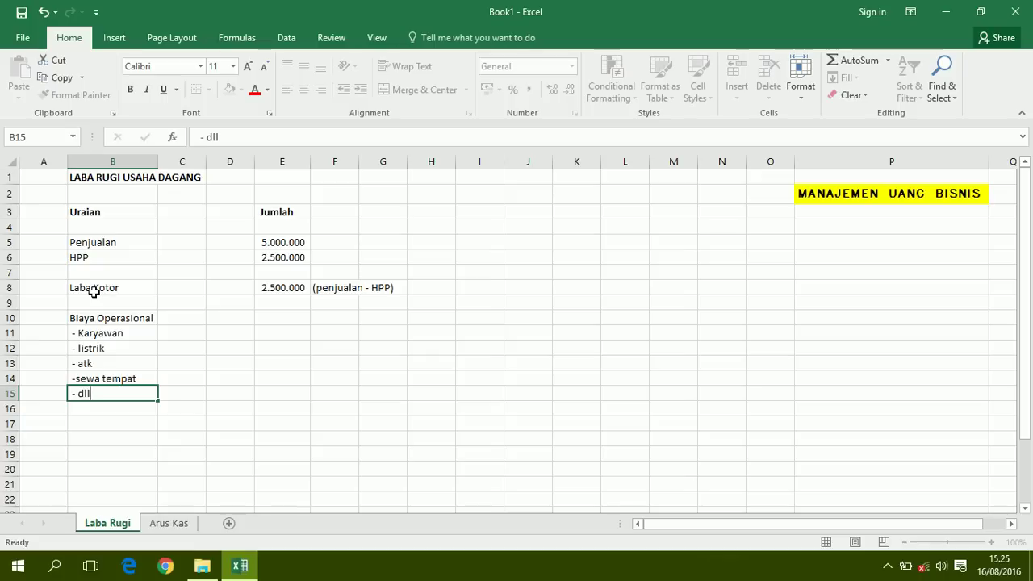
{"action": "key", "text": "Return"}
- Enter 1000000 in E16 as the amount for the operating costs
{"action": "key", "text": "Return"}
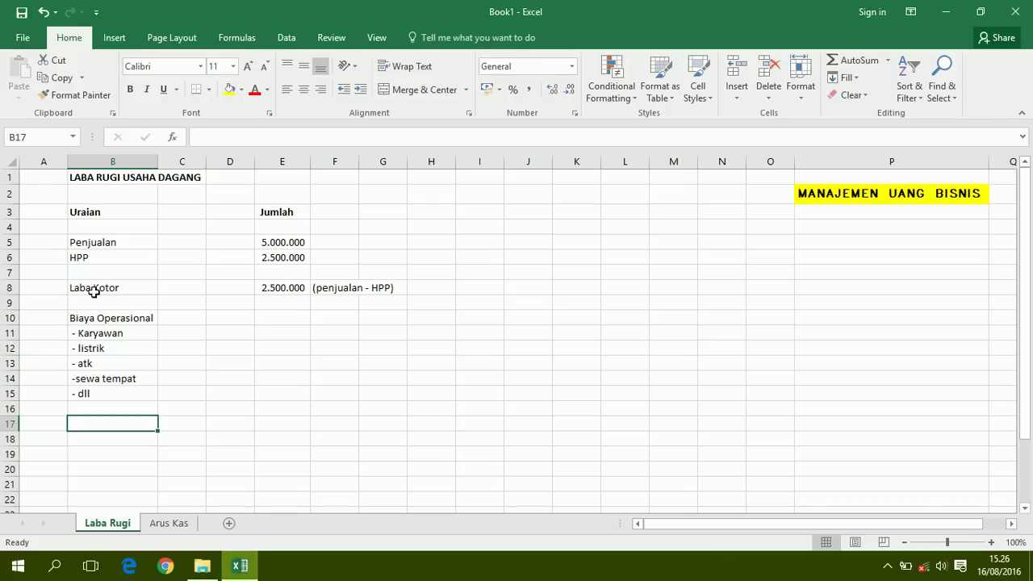
{"action": "key", "text": "Right"}
{"action": "key", "text": "Right"}
{"action": "key", "text": "Right"}
{"action": "key", "text": "Up"}
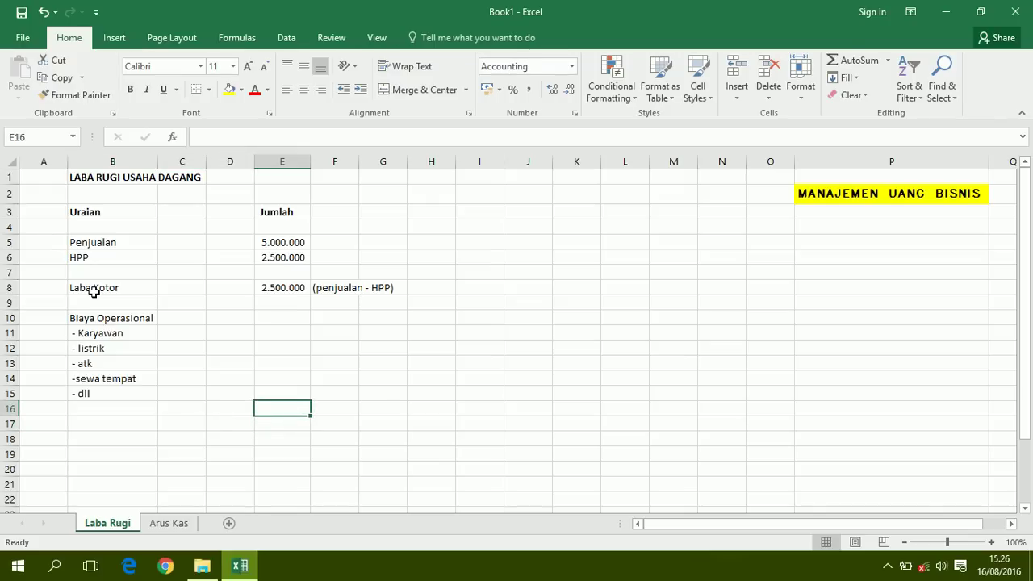
{"action": "type", "text": "100"}
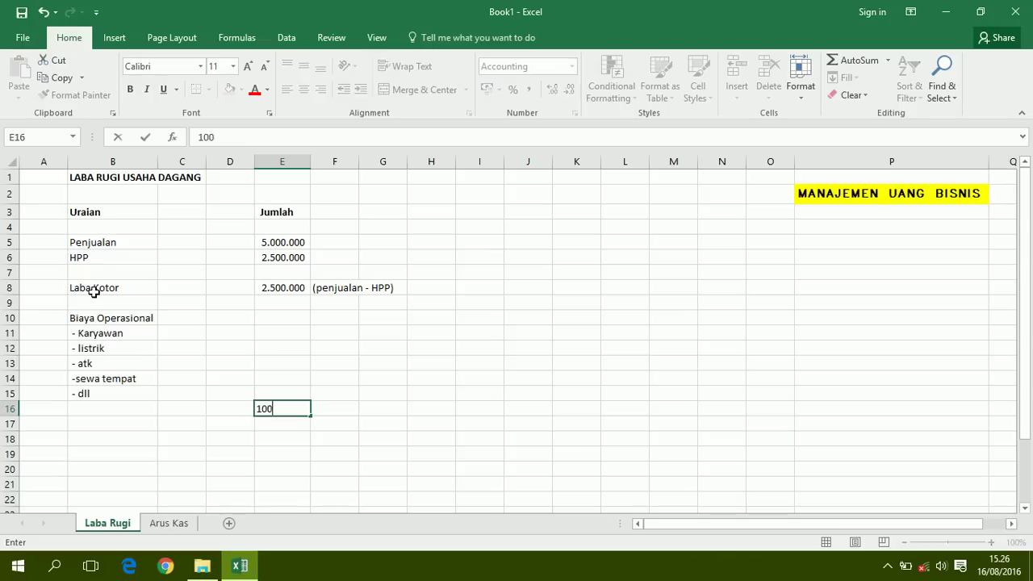
{"action": "type", "text": "0000"}
{"action": "key", "text": "Return"}
- Enter the label Laba Operasi in B18, leaving a blank row below the operating cost amount
{"action": "key", "text": "Left"}
{"action": "key", "text": "Left"}
{"action": "key", "text": "Left"}
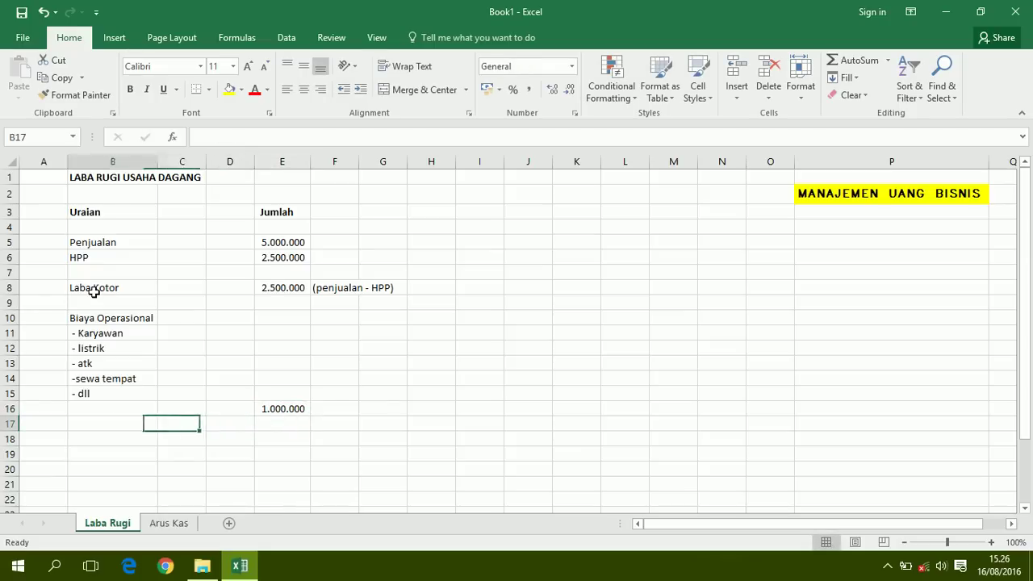
{"action": "key", "text": "Left"}
{"action": "key", "text": "Right"}
{"action": "key", "text": "Down"}
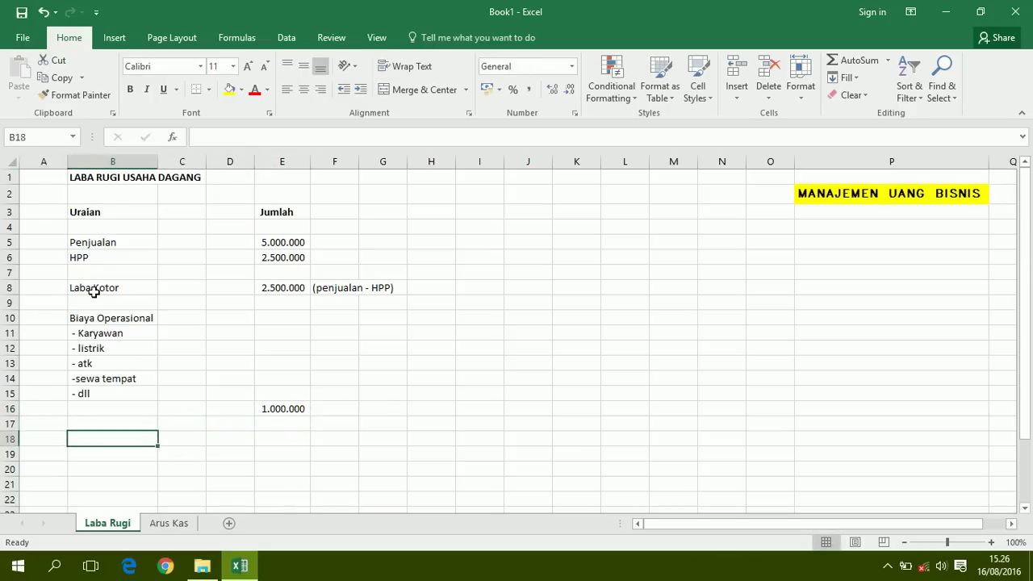
{"action": "type", "text": "L"}
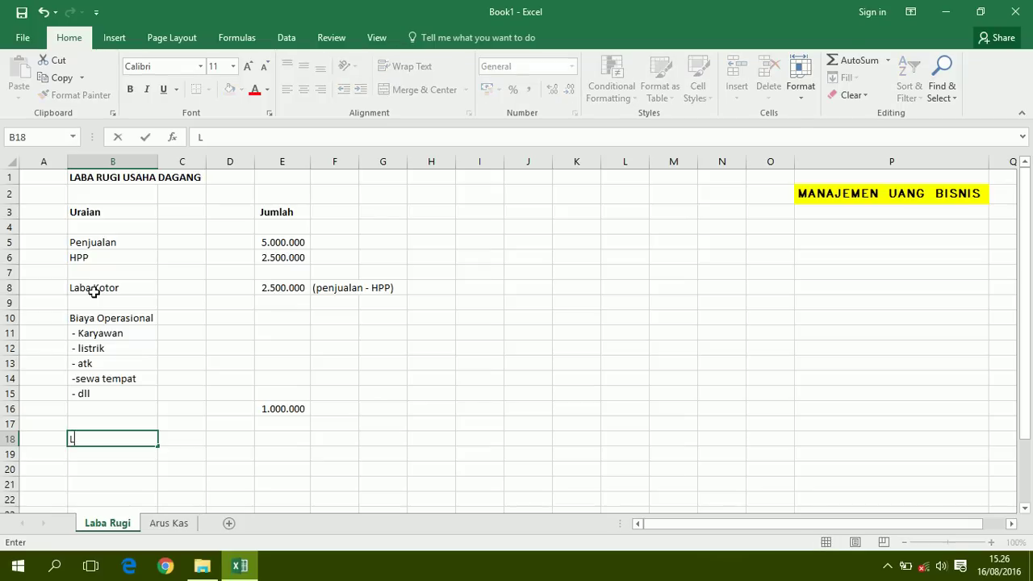
{"action": "type", "text": "aba Operasi"}
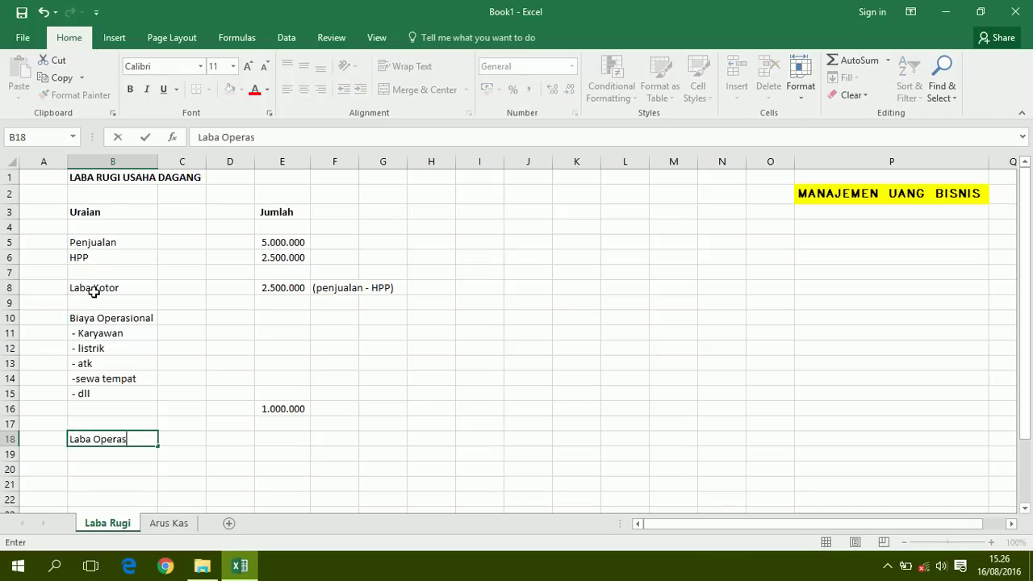
{"action": "key", "text": "Right"}
{"action": "key", "text": "Right"}
{"action": "key", "text": "Right"}
{"action": "key", "text": "Right"}
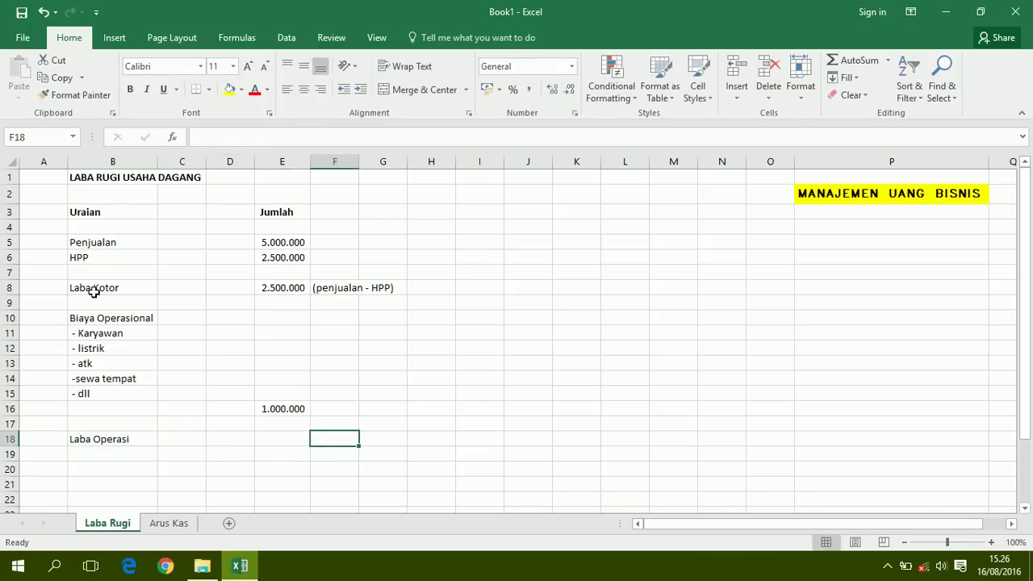
{"action": "type", "text": "="}
{"action": "key", "text": "Up"}
{"action": "key", "text": "Up"}
{"action": "key", "text": "Up"}
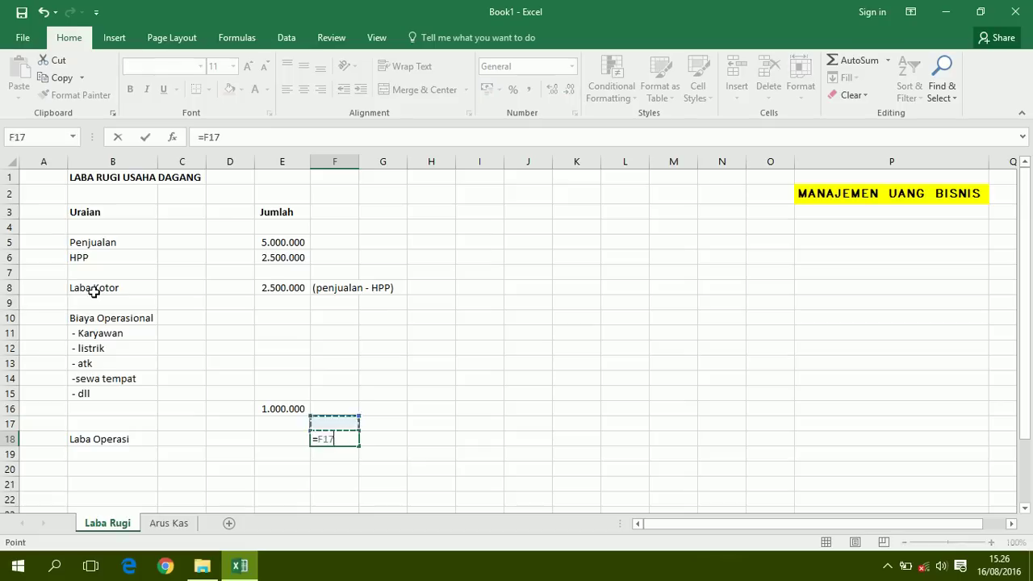
{"action": "key", "text": "BackSpace"}
{"action": "key", "text": "BackSpace"}
{"action": "key", "text": "BackSpace"}
{"action": "key", "text": "BackSpace"}
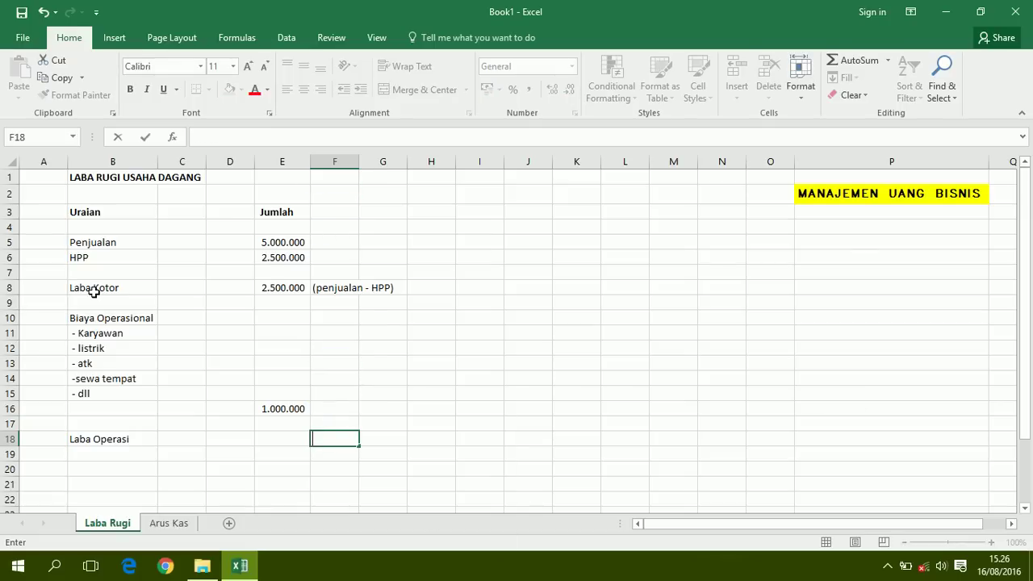
- Calculate Laba Operasi in E18 as Laba Kotor minus the operating costs with the formula =E8-E16
{"action": "left_click", "coordinate": [290, 437]}
{"action": "type", "text": "="}
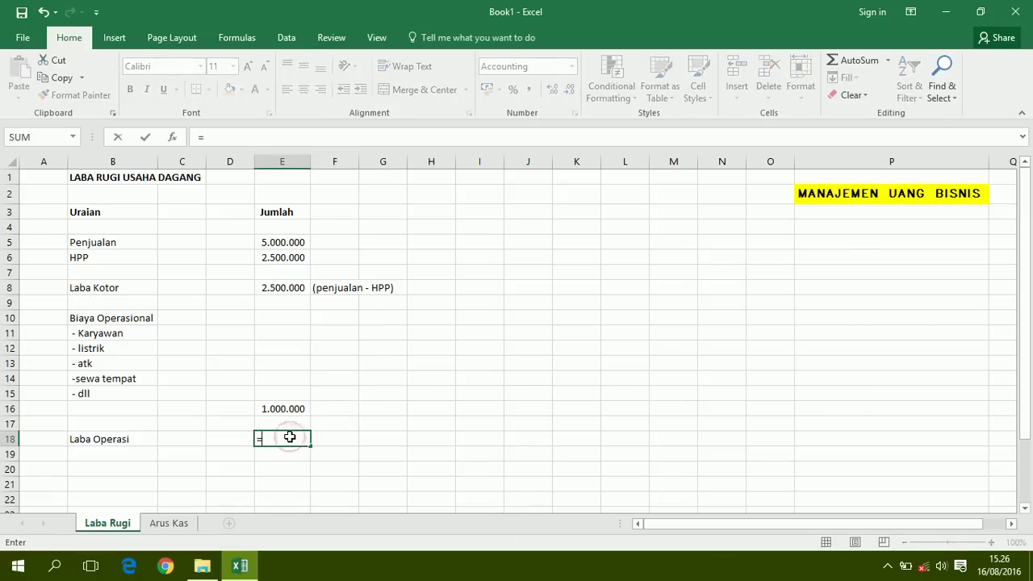
{"action": "left_click", "coordinate": [277, 287]}
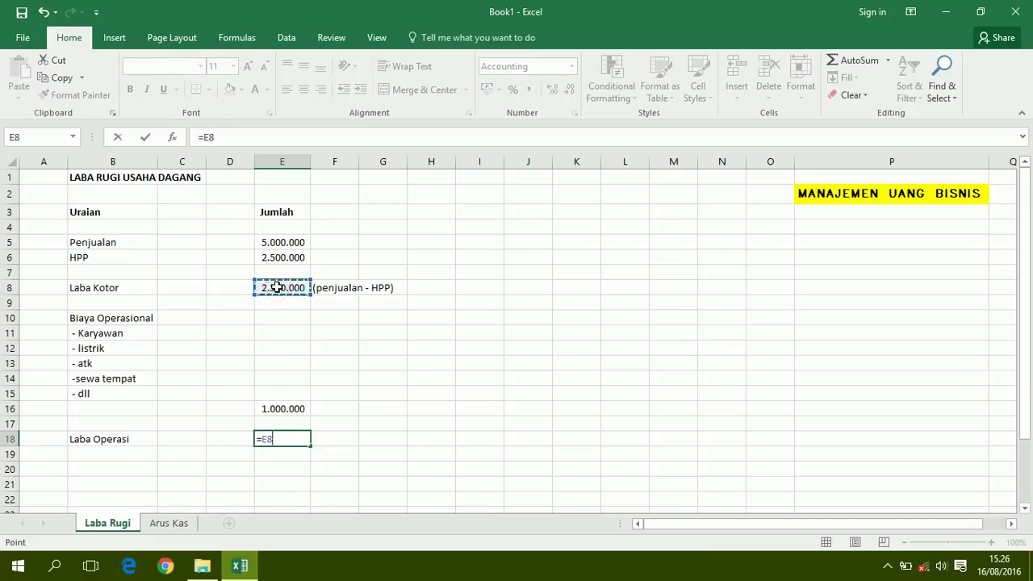
{"action": "type", "text": "-"}
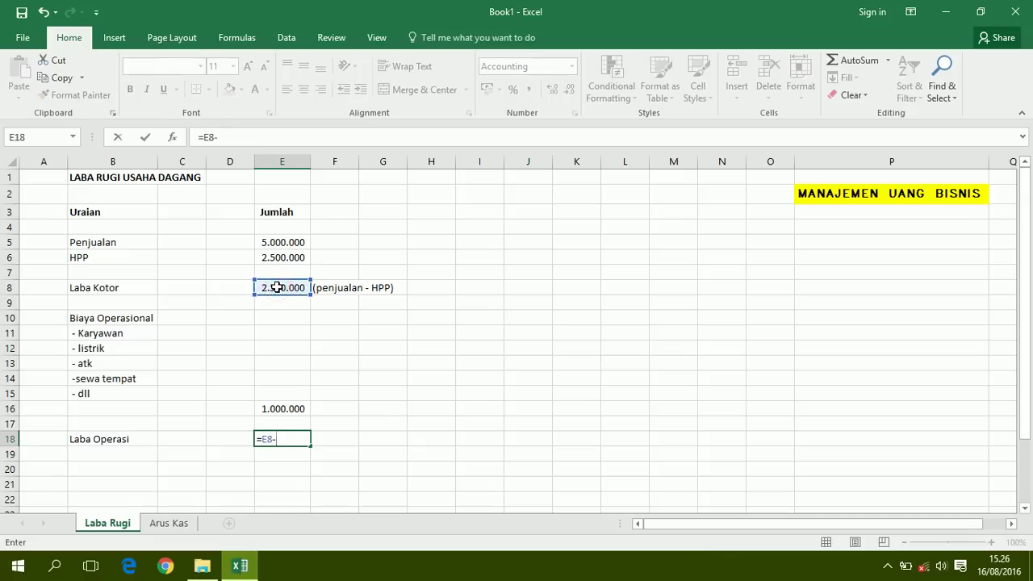
{"action": "left_click", "coordinate": [273, 407]}
{"action": "key", "text": "Return"}
- Enter the label penyusutan in B20, leaving a blank row below Laba Operasi
{"action": "key", "text": "Left"}
{"action": "key", "text": "Left"}
{"action": "key", "text": "Left"}
{"action": "key", "text": "Left"}
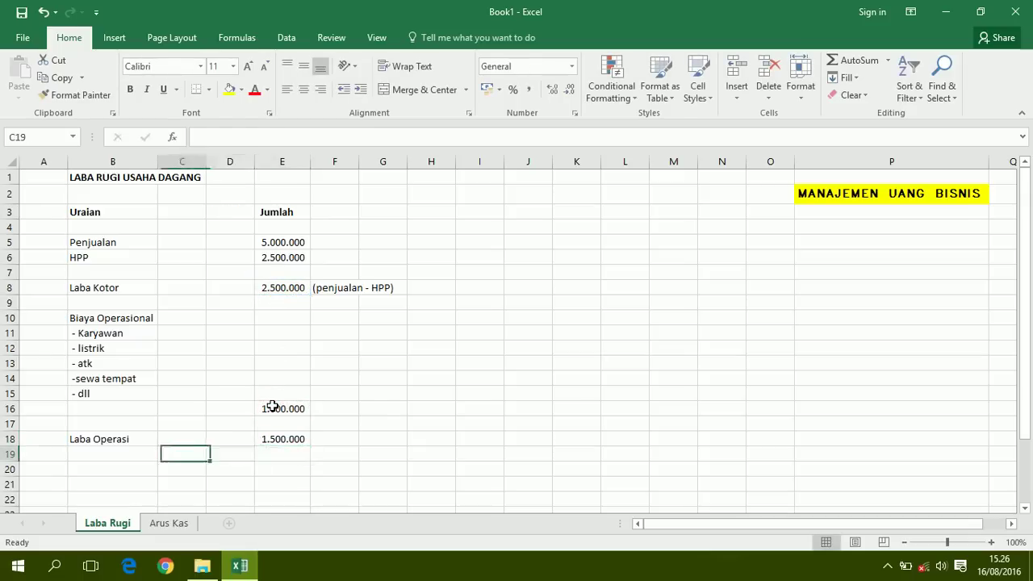
{"action": "key", "text": "Right"}
{"action": "key", "text": "Down"}
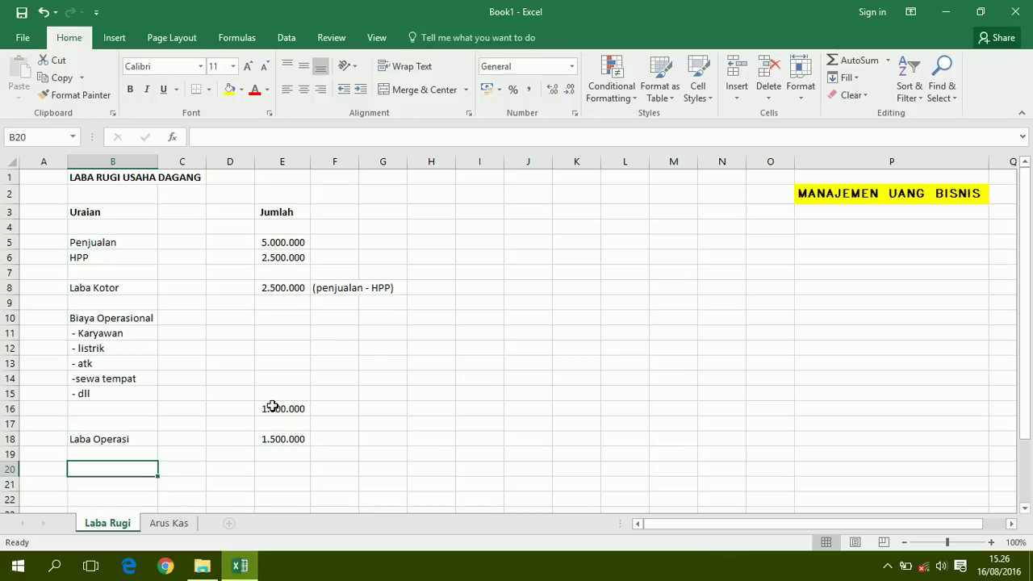
{"action": "type", "text": "penyusuta"}
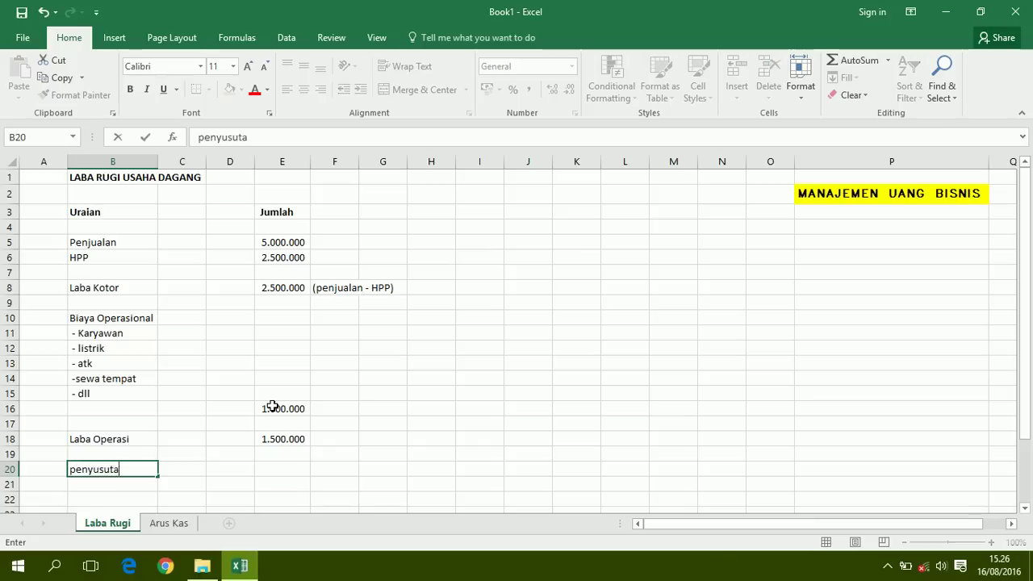
{"action": "type", "text": "n"}
{"action": "key", "text": "Tab"}
- Enter 300000 in E20 as the penyusutan amount
{"action": "key", "text": "Tab"}
{"action": "key", "text": "Tab"}
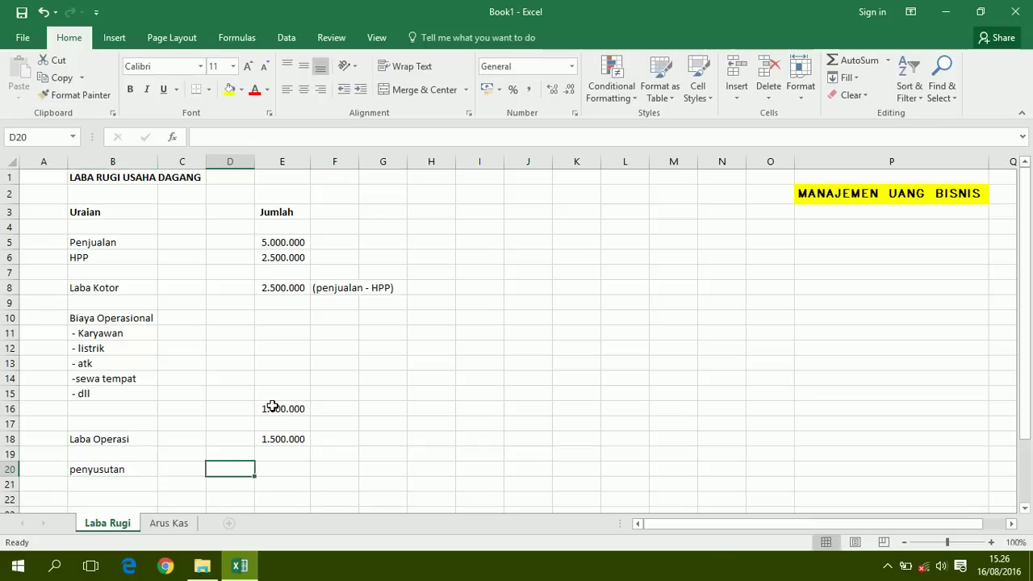
{"action": "type", "text": "30"}
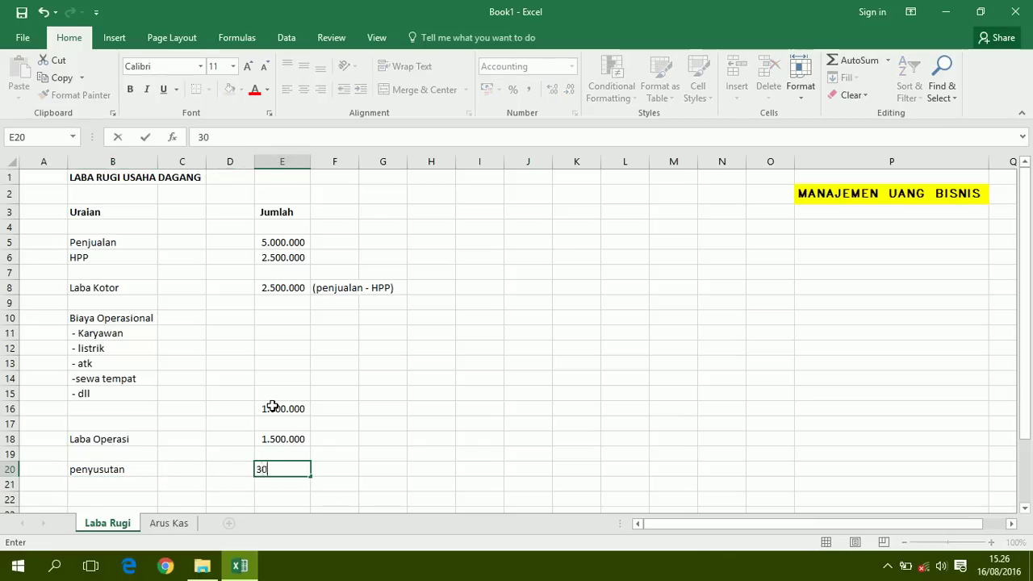
{"action": "type", "text": "0000"}
{"action": "key", "text": "Return"}
- Enter the label Laba Sebelum Pajak in B22, leaving a blank row below penyusutan
{"action": "key", "text": "Return"}
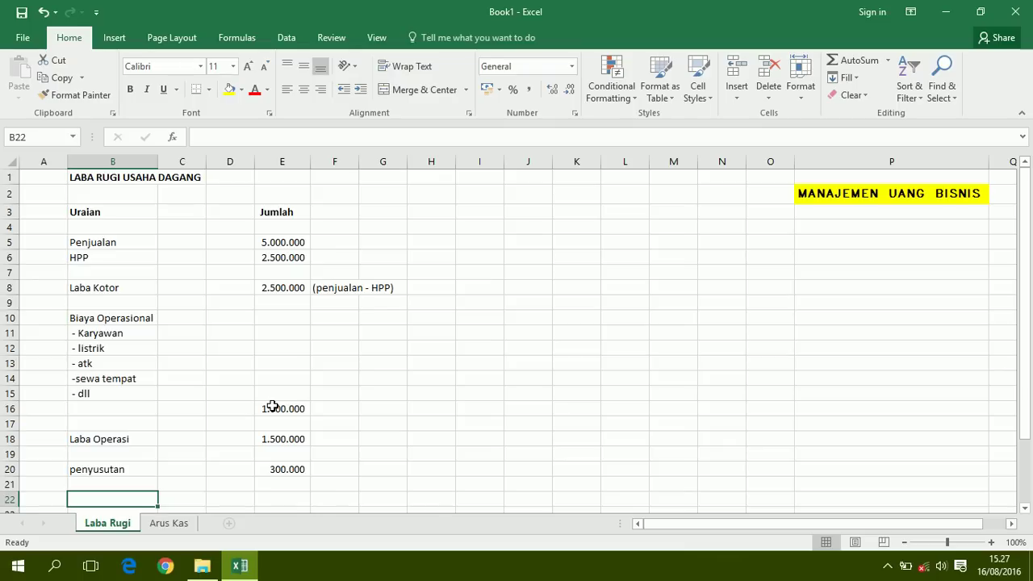
{"action": "type", "text": "Laba Se"}
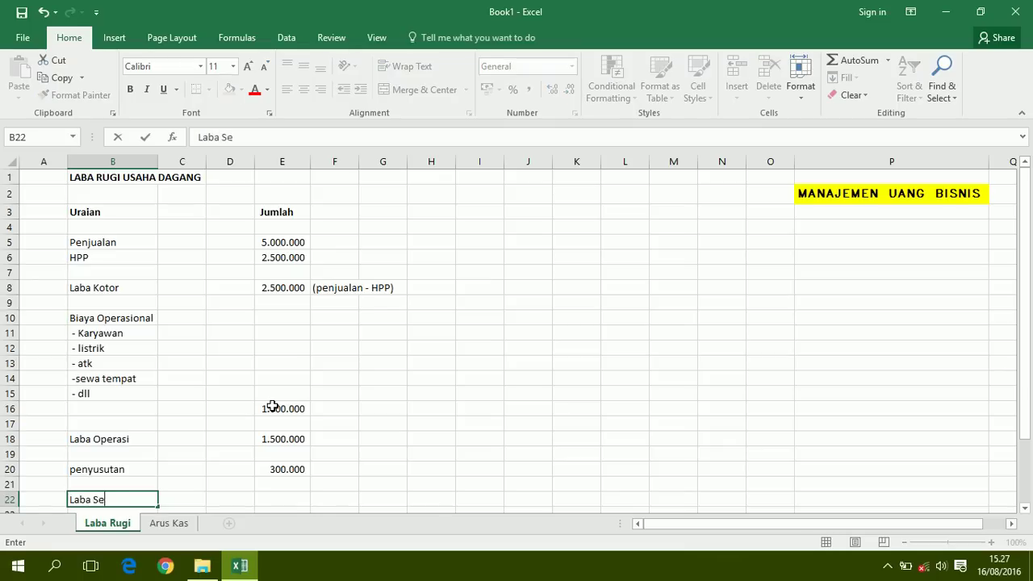
{"action": "type", "text": "belum Paja"}
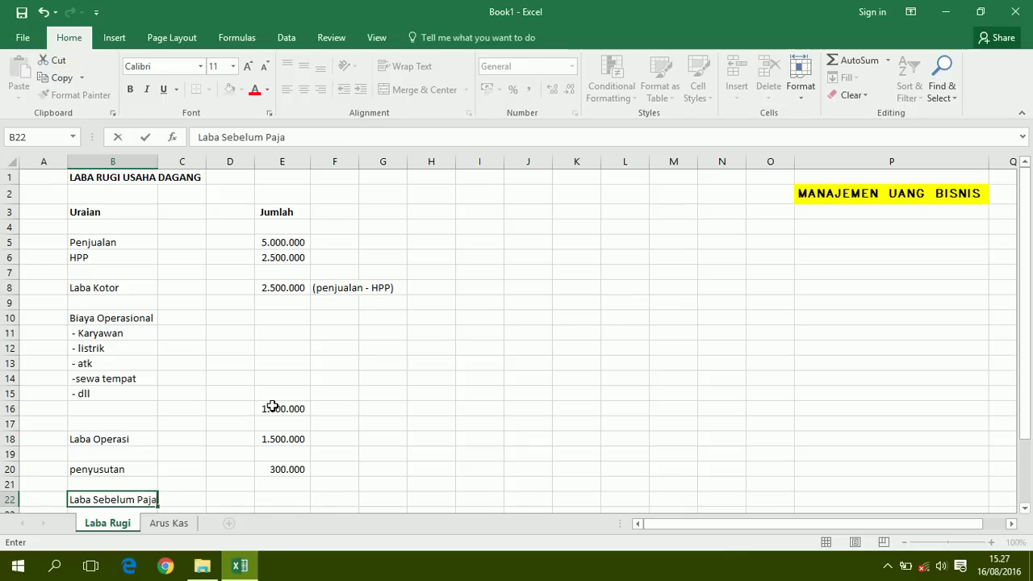
{"action": "type", "text": "k"}
{"action": "key", "text": "Right"}
- Calculate Laba Sebelum Pajak in E22 as Laba Operasi minus penyusutan with the formula =E18-E20
{"action": "key", "text": "Right"}
{"action": "key", "text": "Right"}
{"action": "type", "text": "="}
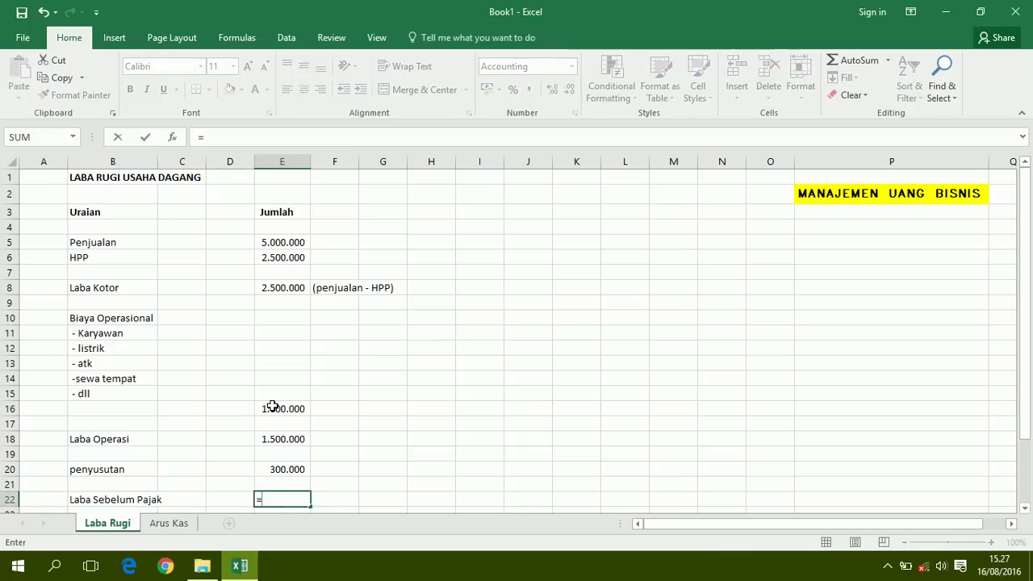
{"action": "key", "text": "Up"}
{"action": "key", "text": "Up"}
{"action": "key", "text": "Up"}
{"action": "key", "text": "Up"}
{"action": "type", "text": "-"}
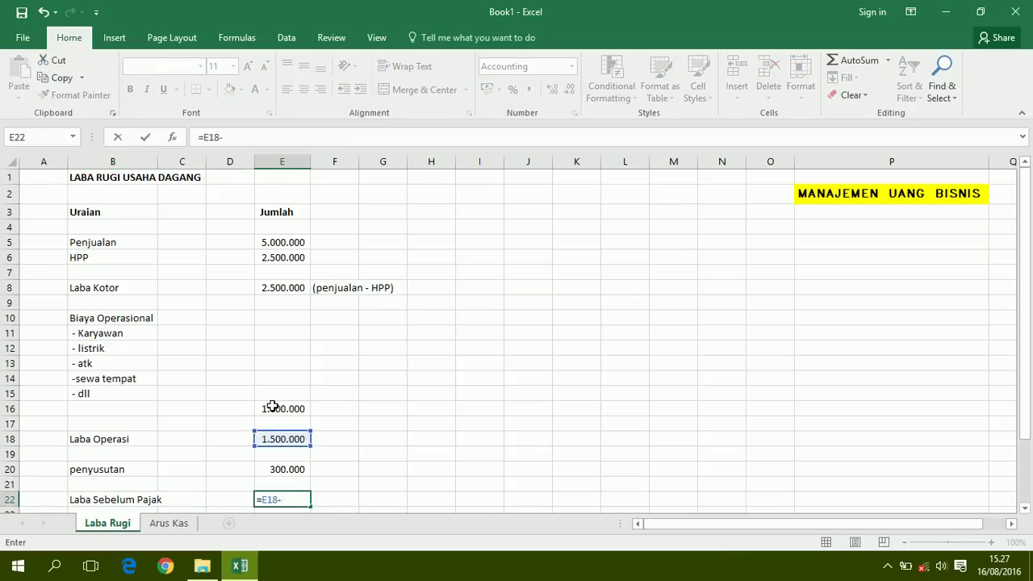
{"action": "key", "text": "Up"}
{"action": "key", "text": "Up"}
{"action": "key", "text": "Return"}
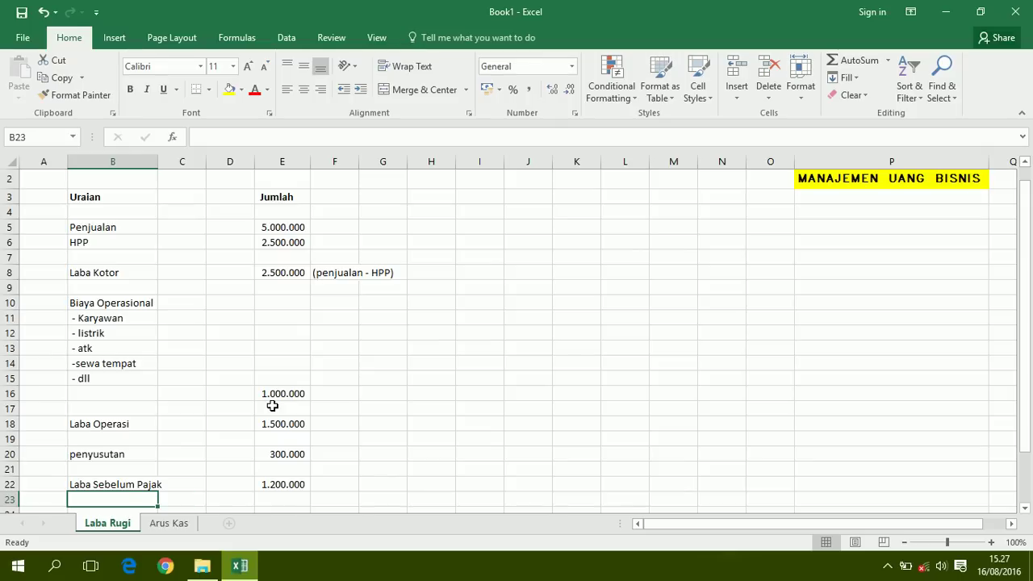
- Add the explanatory note "(laba operasi - penyusutan)" in F22 beside the Laba Sebelum Pajak amount
{"action": "key", "text": "Right"}
{"action": "key", "text": "Right"}
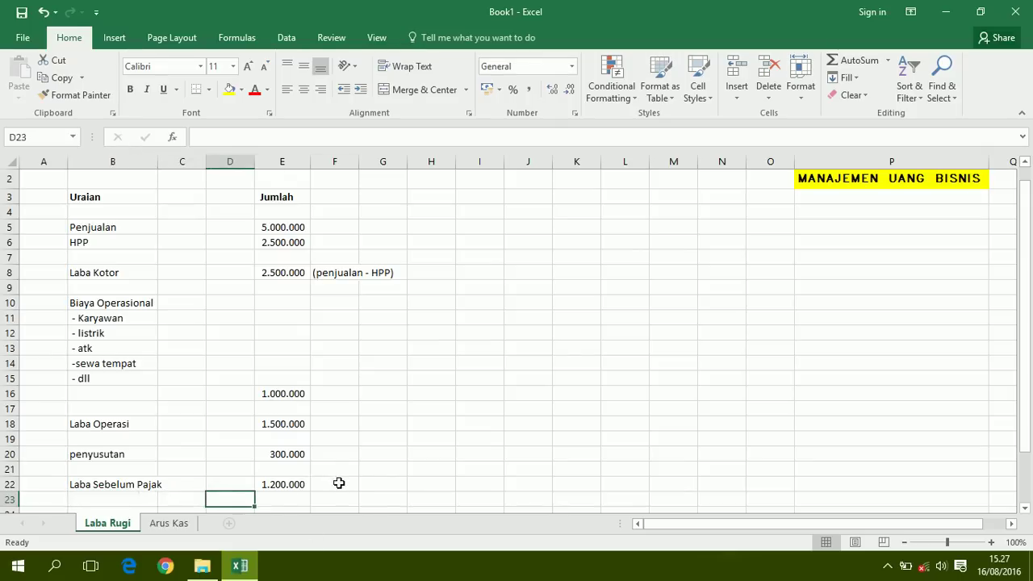
{"action": "left_click", "coordinate": [339, 482]}
{"action": "type", "text": "(;"}
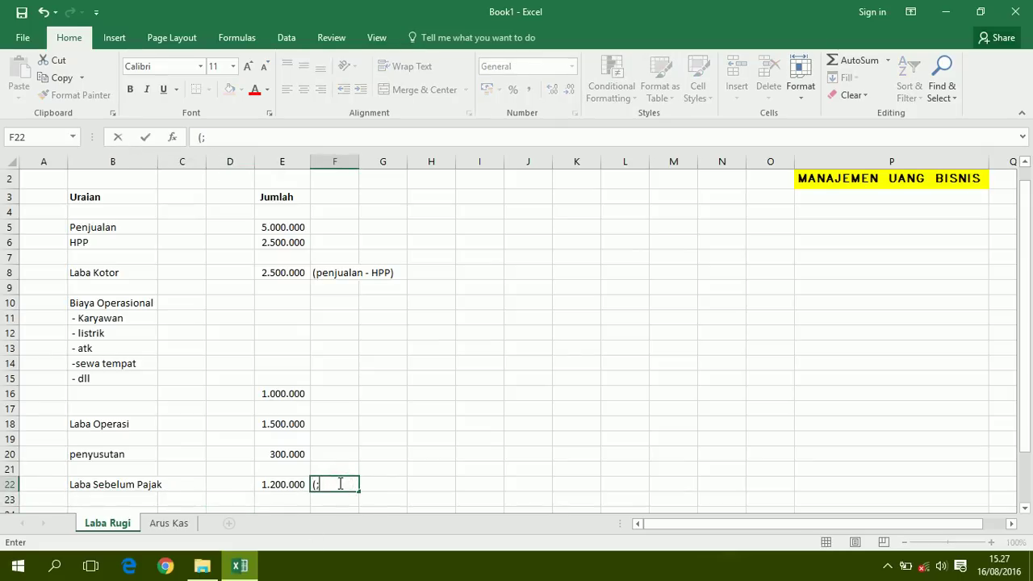
{"action": "key", "text": "BackSpace"}
{"action": "type", "text": "b"}
{"action": "key", "text": "BackSpace"}
{"action": "type", "text": "lb"}
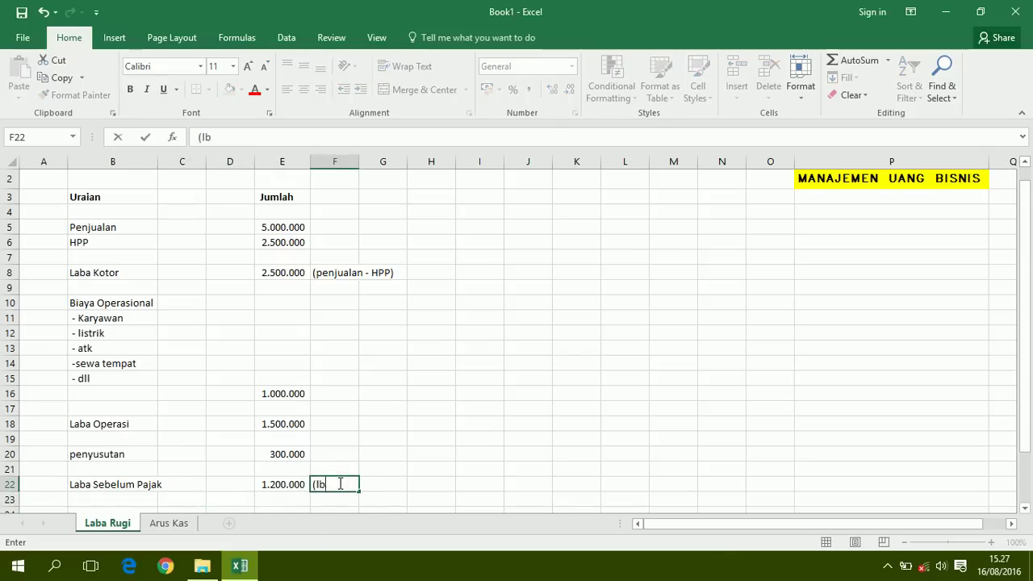
{"action": "key", "text": "BackSpace"}
{"action": "type", "text": "aba oeap"}
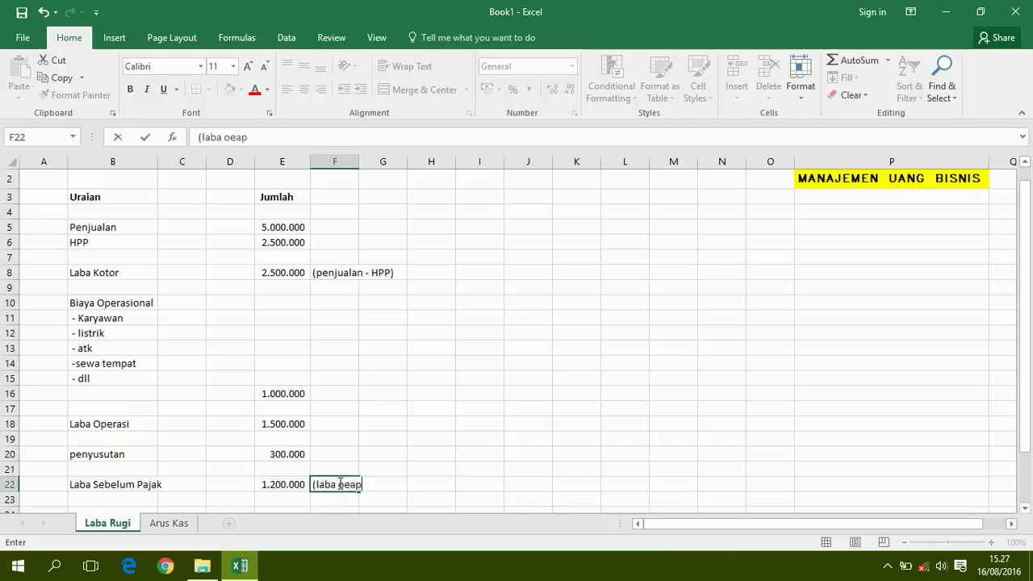
{"action": "type", "text": "n"}
{"action": "key", "text": "BackSpace"}
{"action": "key", "text": "BackSpace"}
{"action": "key", "text": "BackSpace"}
{"action": "key", "text": "BackSpace"}
{"action": "type", "text": "perasi - penyusutan)"}
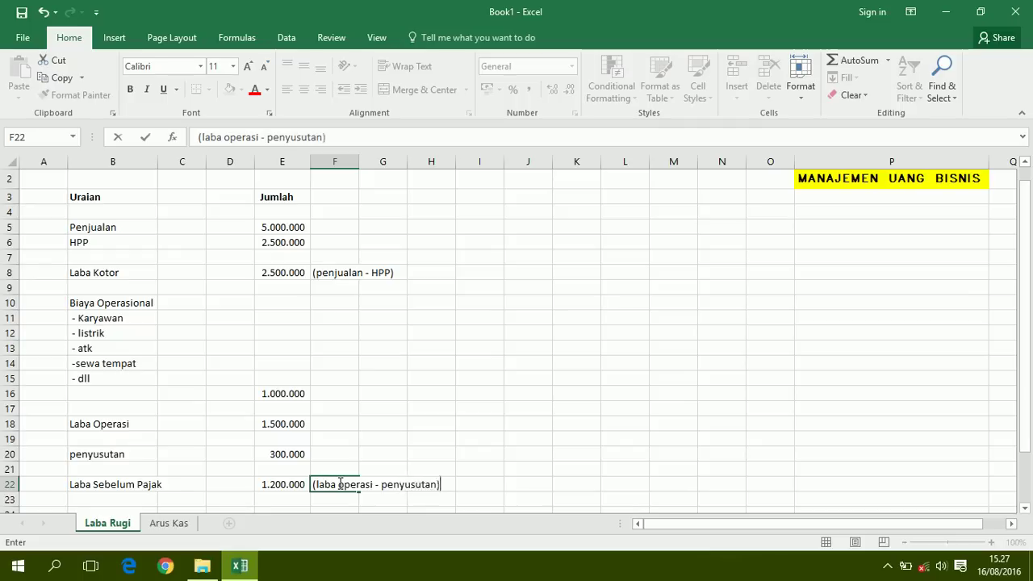
{"action": "key", "text": "Return"}
- Enter the label Pajak in B24, leaving a blank row below Laba Sebelum Pajak
{"action": "key", "text": "Left"}
{"action": "key", "text": "Left"}
{"action": "key", "text": "Left"}
{"action": "key", "text": "Left"}
{"action": "key", "text": "Left"}
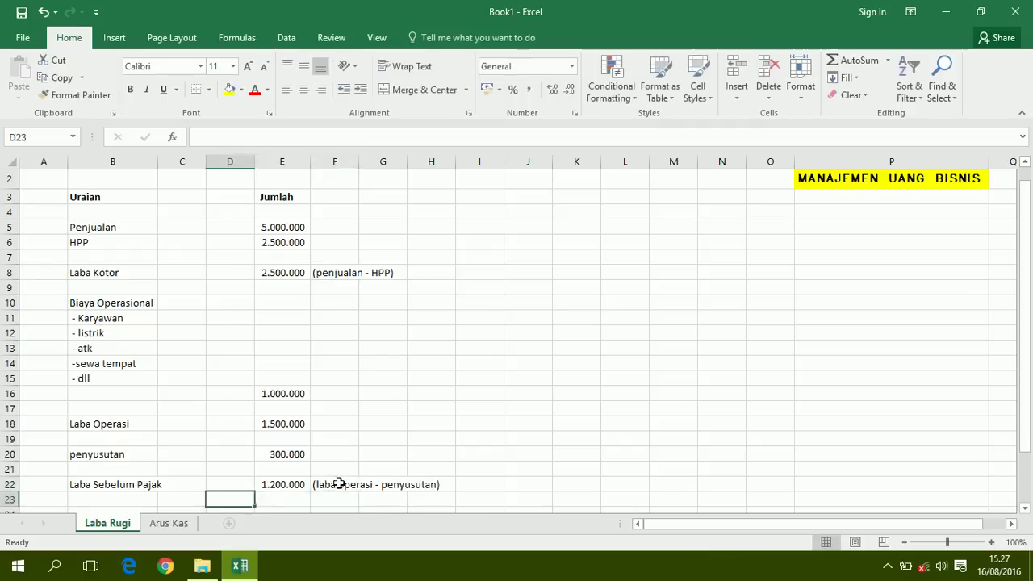
{"action": "key", "text": "Right"}
{"action": "key", "text": "Down"}
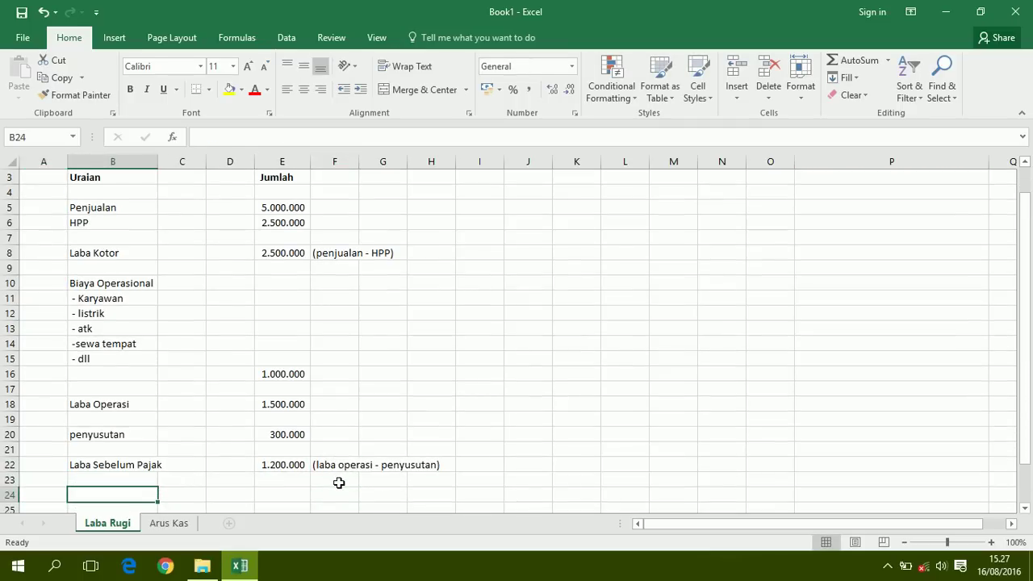
{"action": "type", "text": "Pajak"}
{"action": "key", "text": "Right"}
- Calculate Pajak in E24 as 1% of Penjualan with the formula =1%*E5
{"action": "key", "text": "Right"}
{"action": "key", "text": "Right"}
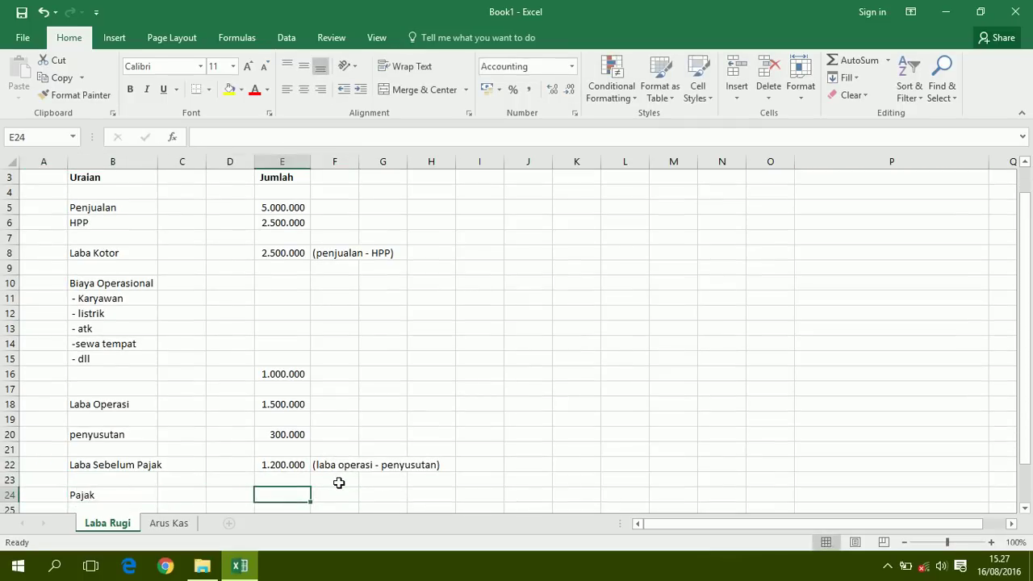
{"action": "type", "text": "="}
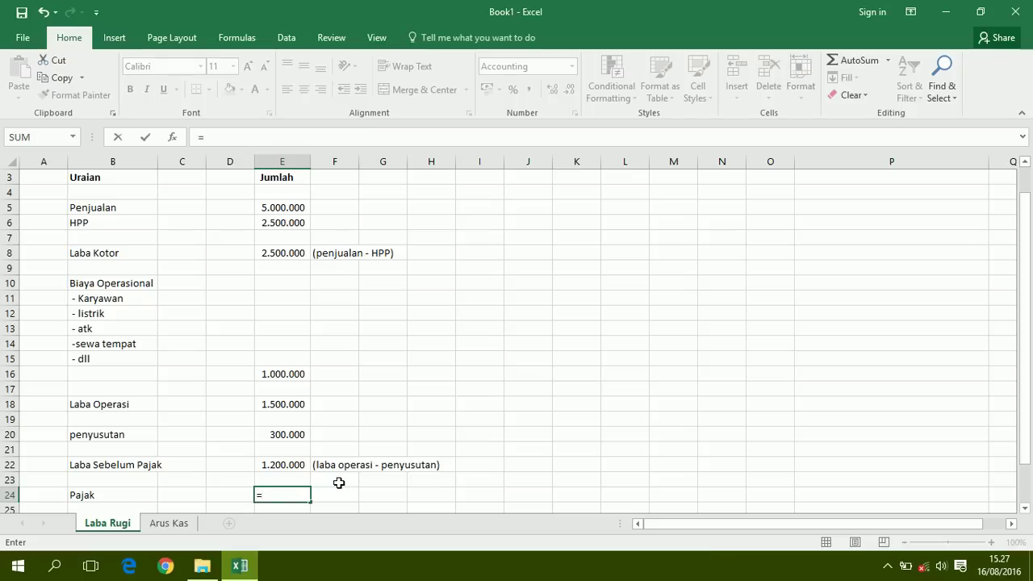
{"action": "type", "text": "1%"}
{"action": "left_click", "coordinate": [286, 206]}
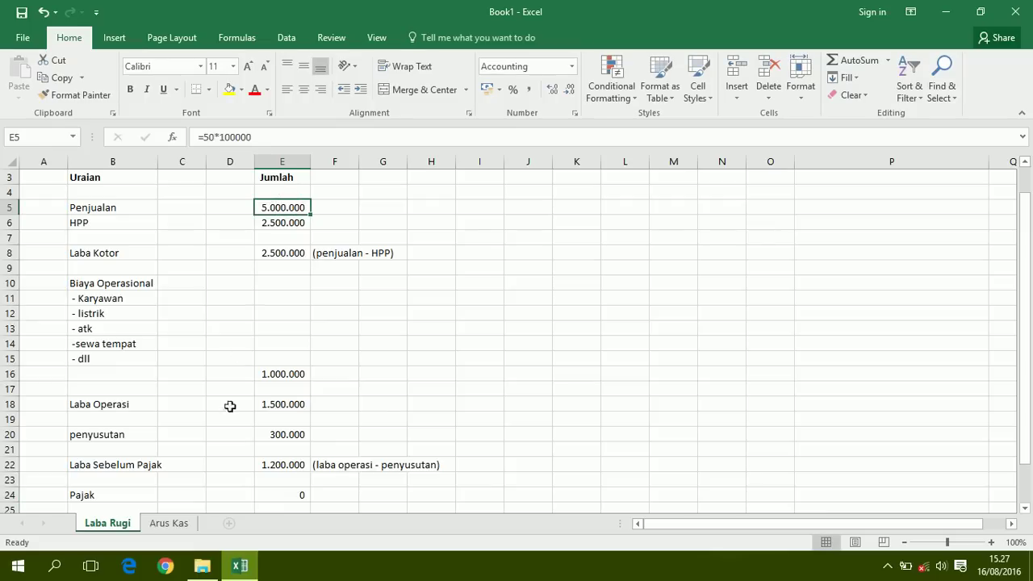
{"action": "left_click", "coordinate": [294, 497]}
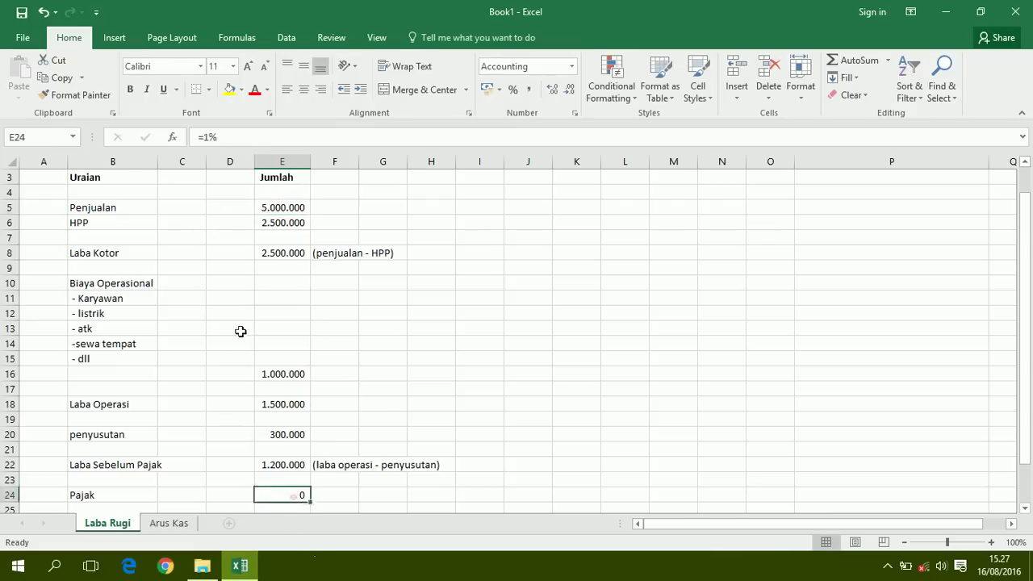
{"action": "left_click", "coordinate": [239, 134]}
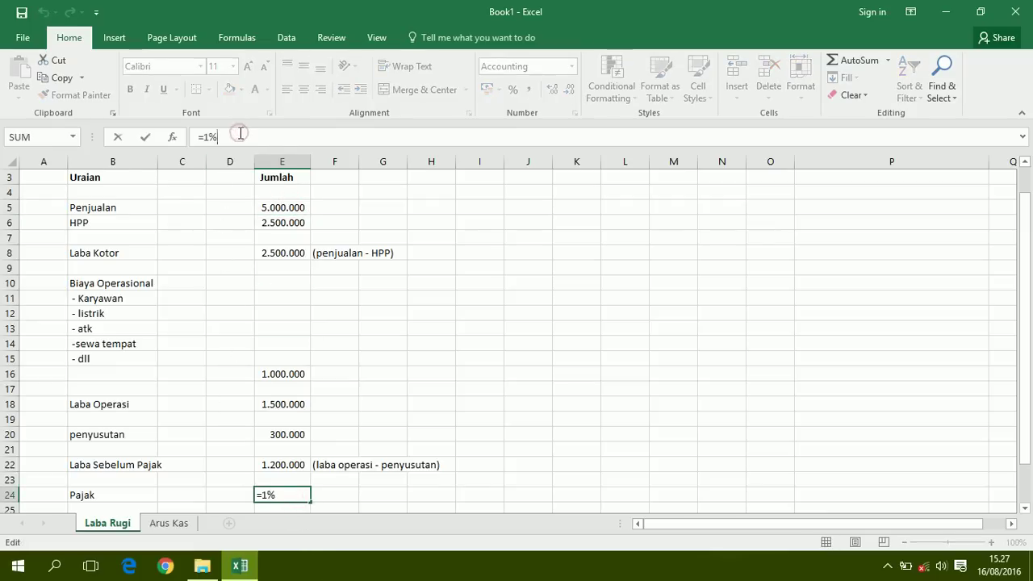
{"action": "type", "text": "*"}
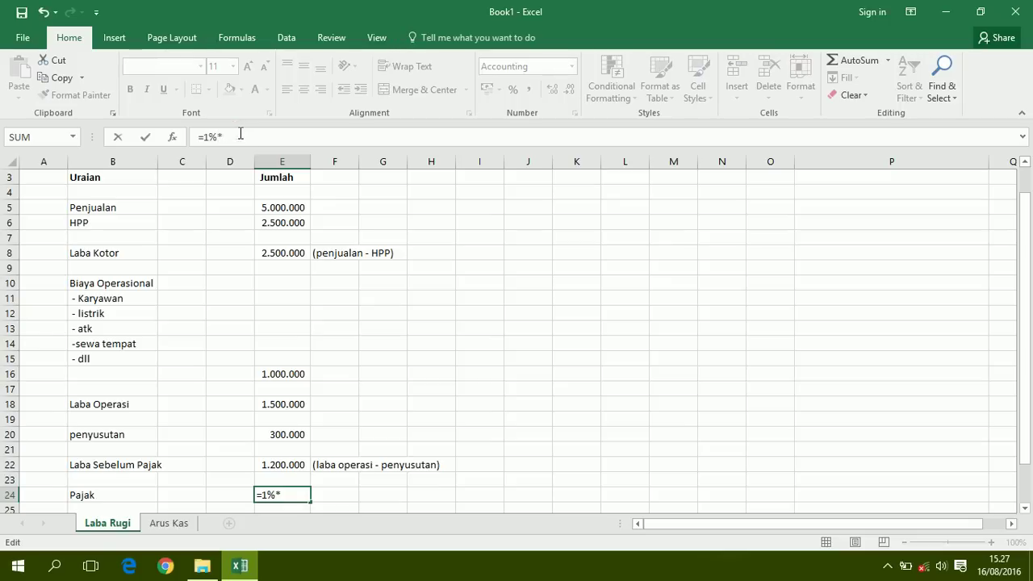
{"action": "left_click", "coordinate": [276, 208]}
{"action": "key", "text": "Return"}
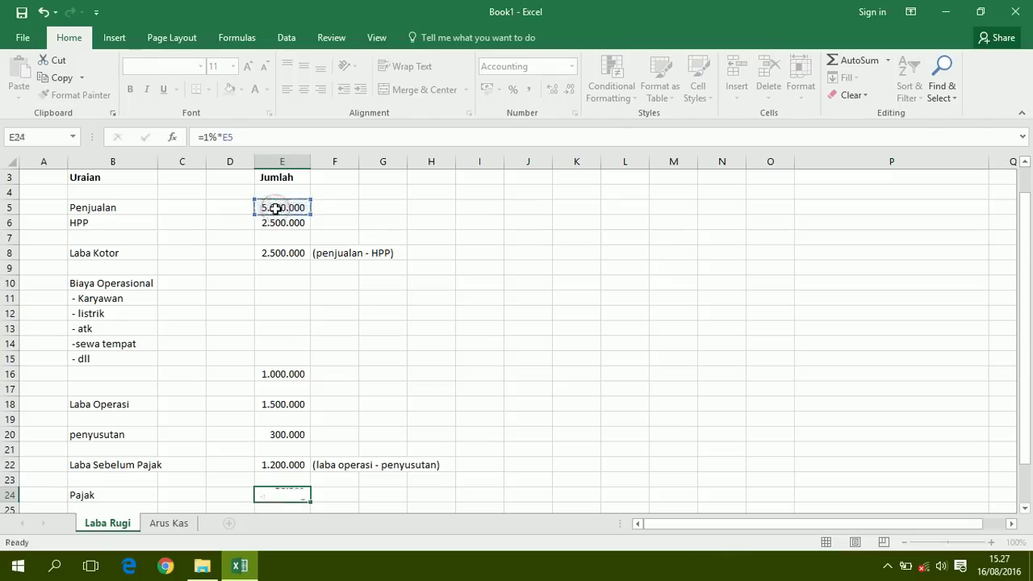
- Enter the label Laba Bersih in B26, leaving a blank row below Pajak
{"action": "key", "text": "Left"}
{"action": "key", "text": "Left"}
{"action": "key", "text": "Left"}
{"action": "key", "text": "Left"}
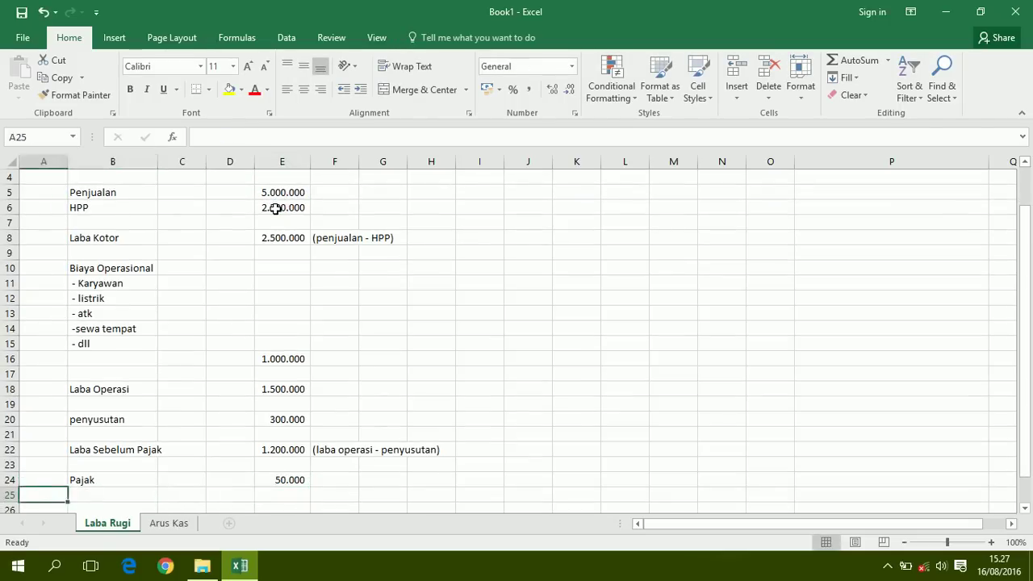
{"action": "key", "text": "Right"}
{"action": "key", "text": "Down"}
{"action": "type", "text": "Laba Bersh"}
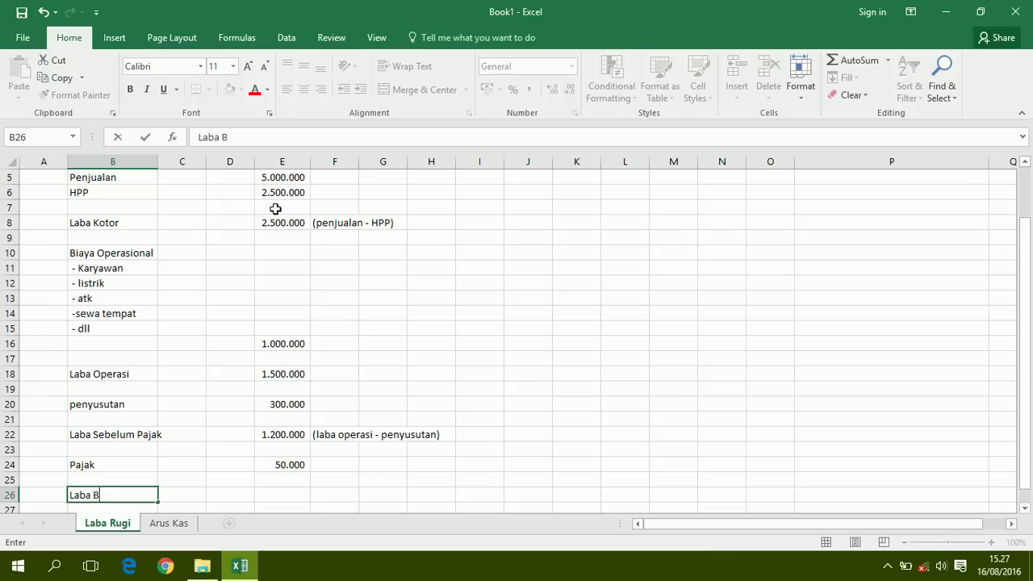
{"action": "key", "text": "BackSpace"}
{"action": "type", "text": "ih"}
- Calculate Laba Bersih in E26 as Laba Sebelum Pajak minus Pajak with the formula =E22-E24
{"action": "key", "text": "Right"}
{"action": "key", "text": "Right"}
{"action": "key", "text": "Right"}
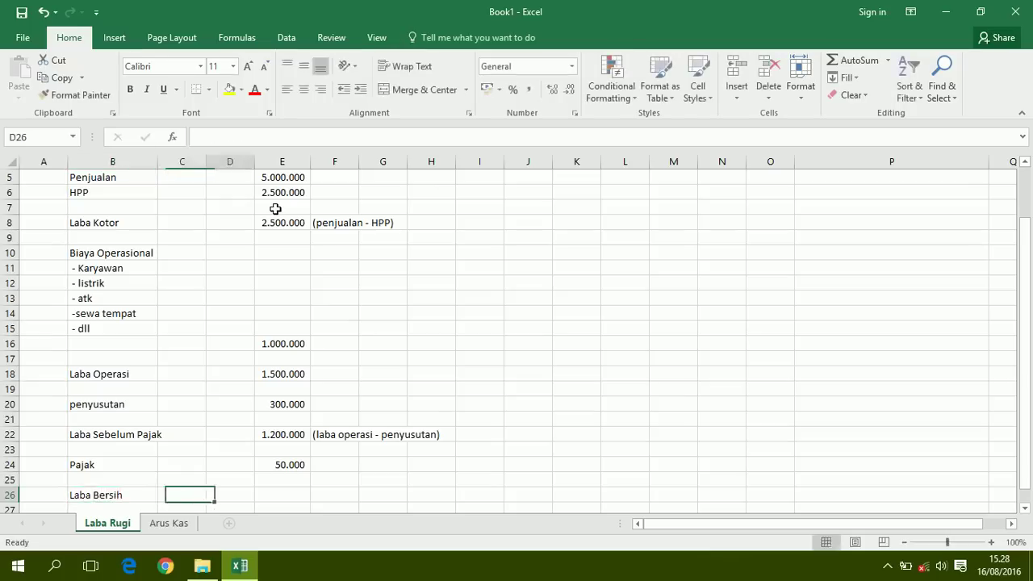
{"action": "type", "text": "="}
{"action": "key", "text": "Up"}
{"action": "key", "text": "Up"}
{"action": "key", "text": "Up"}
{"action": "key", "text": "Up"}
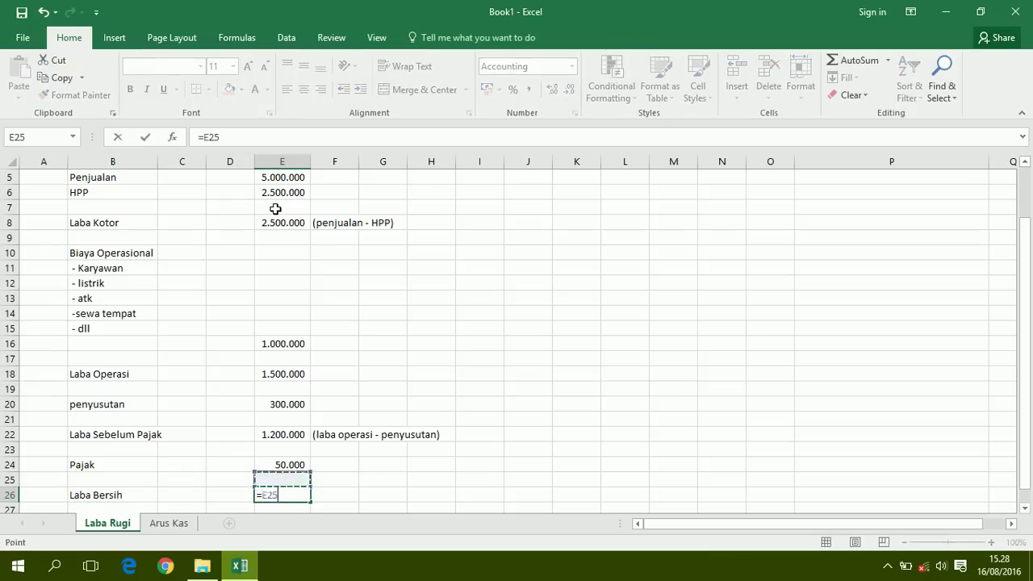
{"action": "type", "text": "-"}
{"action": "key", "text": "Down"}
{"action": "key", "text": "Down"}
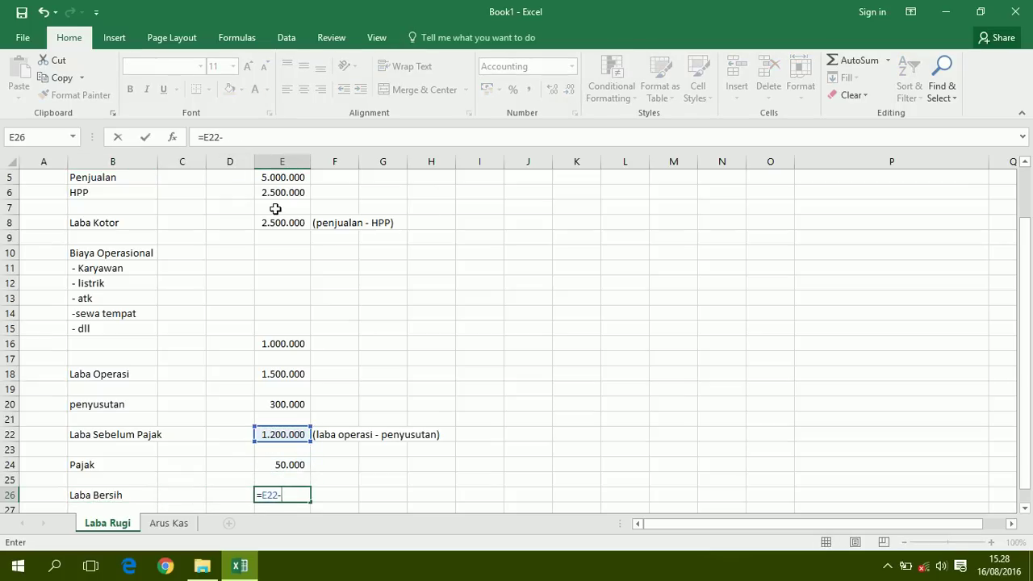
{"action": "key", "text": "Up"}
{"action": "key", "text": "Up"}
{"action": "key", "text": "Up"}
{"action": "key", "text": "Up"}
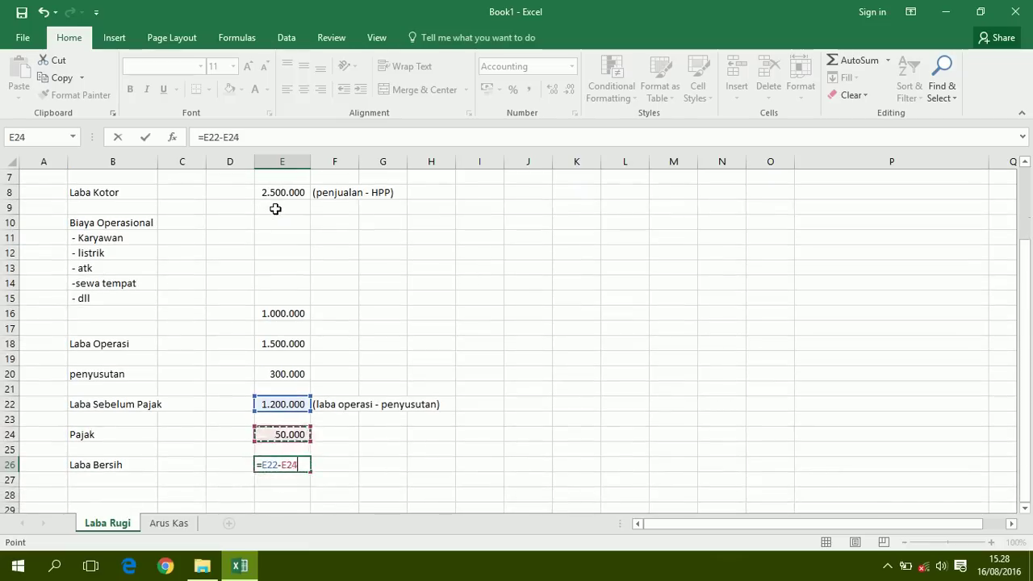
{"action": "key", "text": "Return"}
- Add the explanatory note "(laba sebelum pajak - pajak)" in F26 beside the Laba Bersih amount
{"action": "key", "text": "Right"}
{"action": "key", "text": "Right"}
{"action": "key", "text": "Right"}
{"action": "key", "text": "Right"}
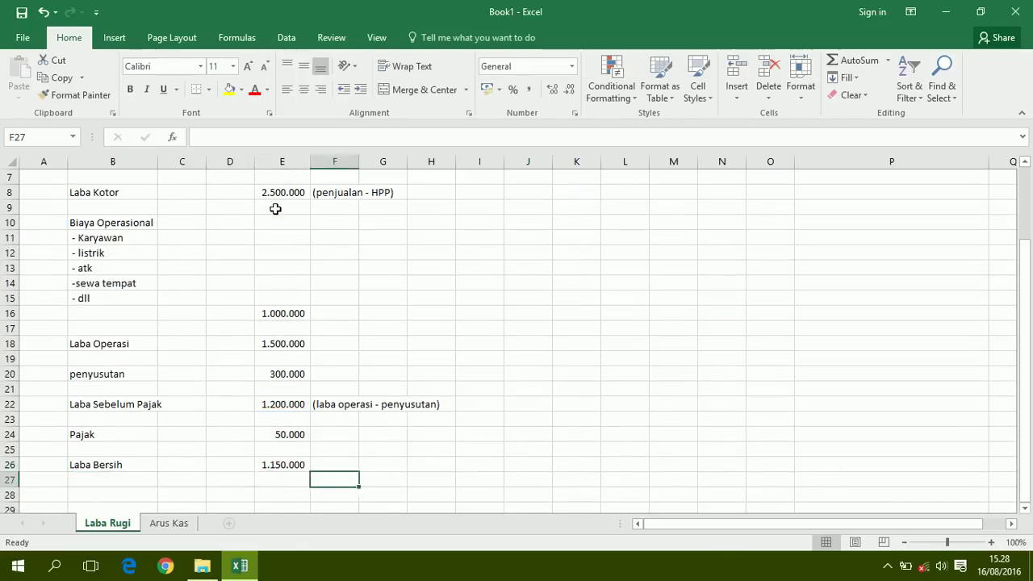
{"action": "key", "text": "Up"}
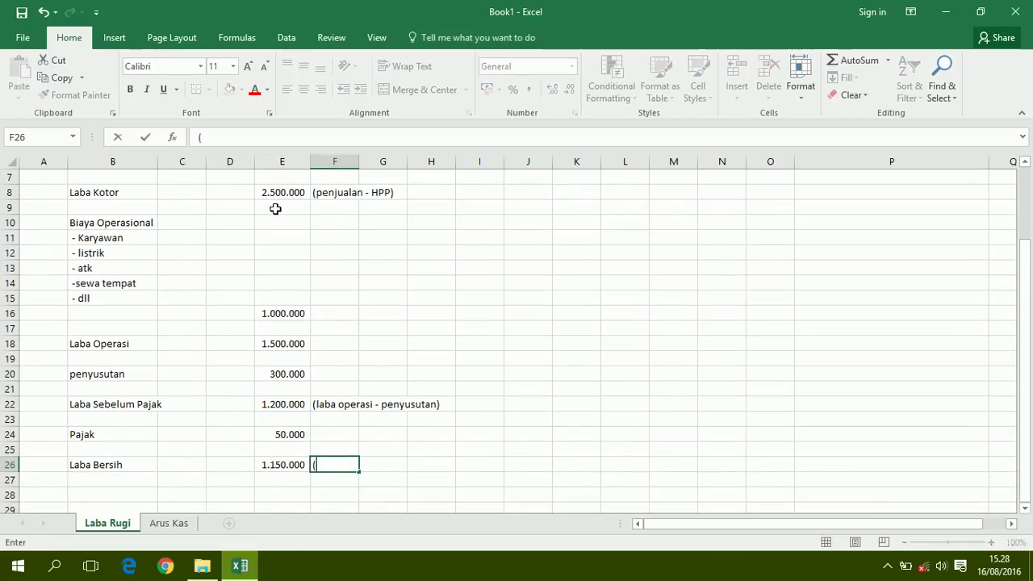
{"action": "type", "text": "(laba"}
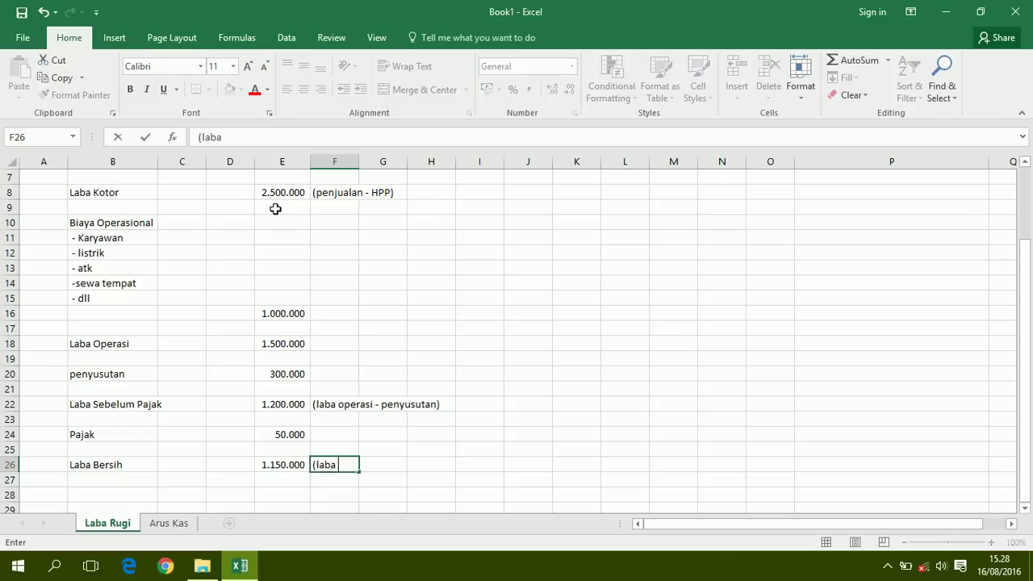
{"action": "type", "text": " sebelum pajak"}
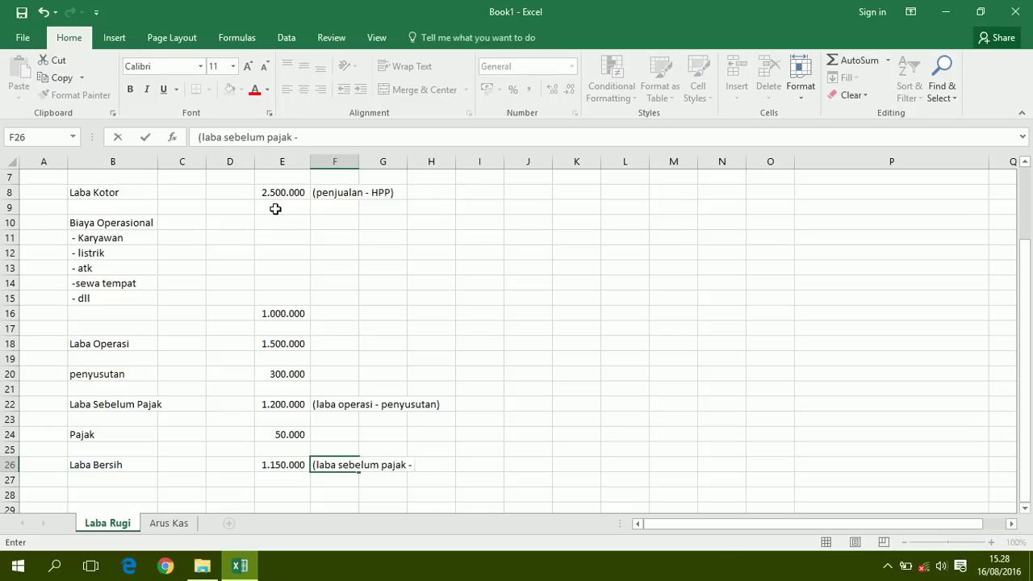
{"action": "type", "text": " - pajak"}
{"action": "key", "text": "Return"}
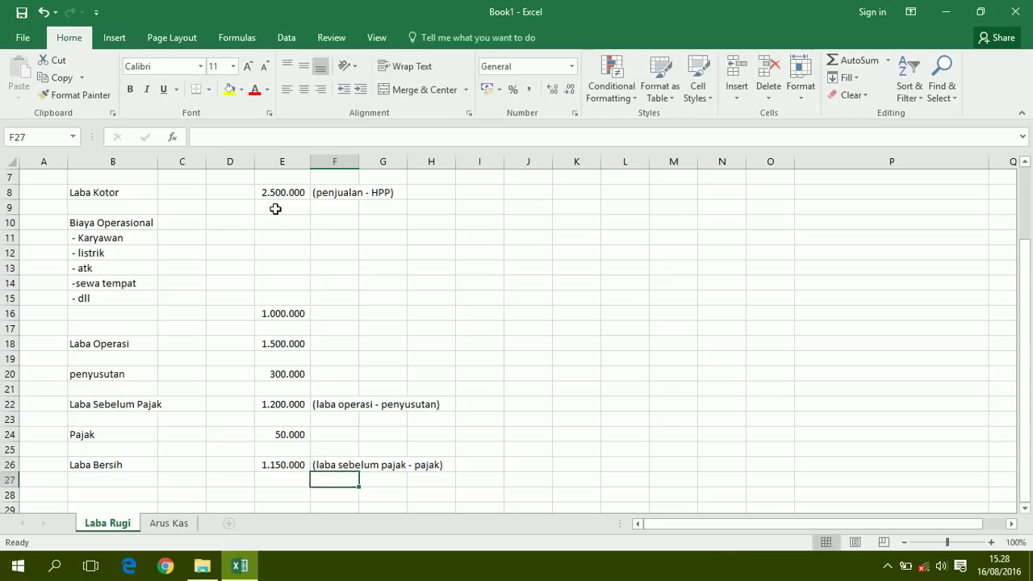
- Make the Laba Bersih amount in E26 bold and highlight the cell with a yellow fill
{"action": "key", "text": "Left"}
{"action": "key", "text": "Left"}
{"action": "key", "text": "Up"}
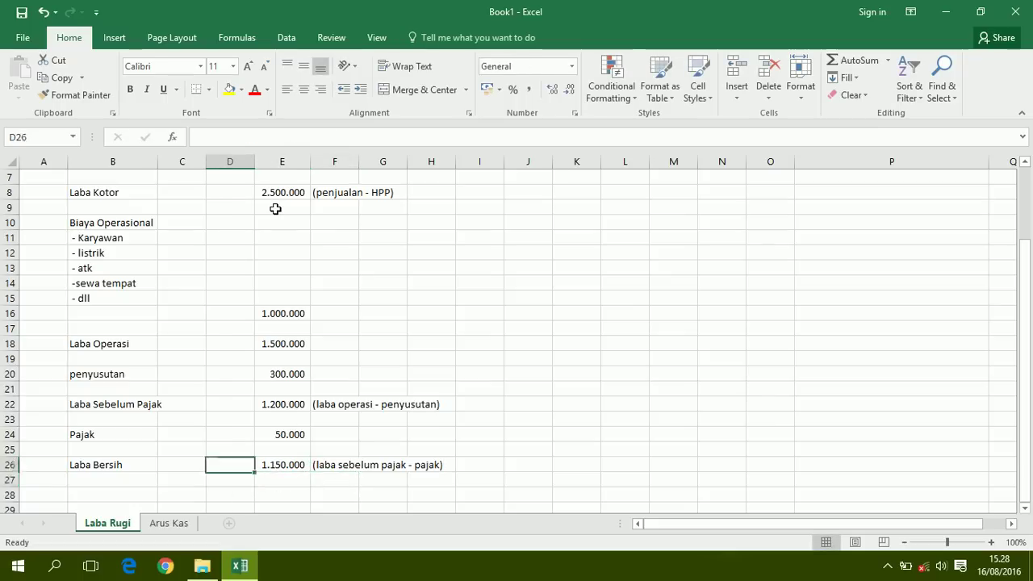
{"action": "key", "text": "Right"}
{"action": "key", "text": "ctrl+b"}
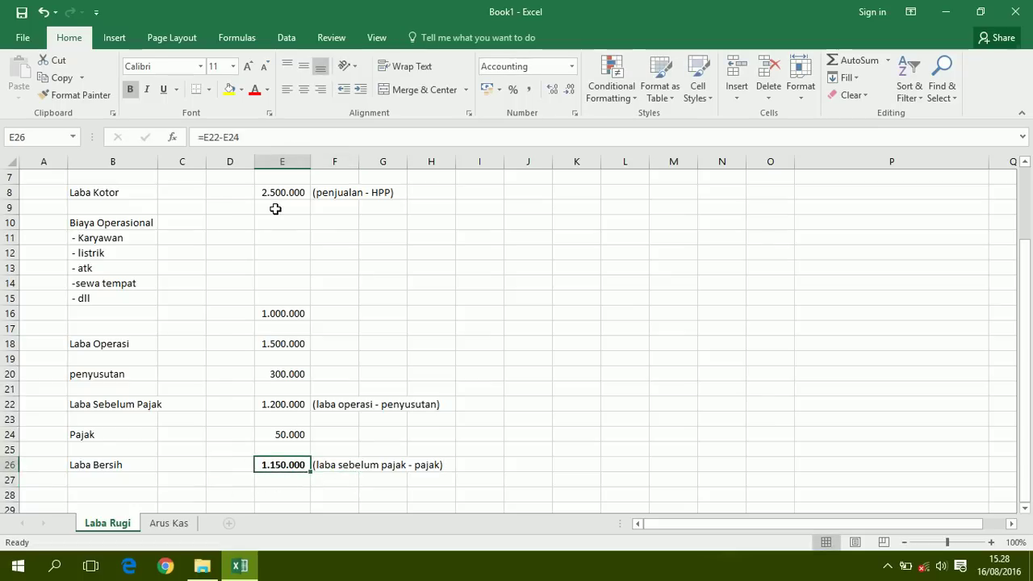
{"action": "left_click", "coordinate": [226, 94]}
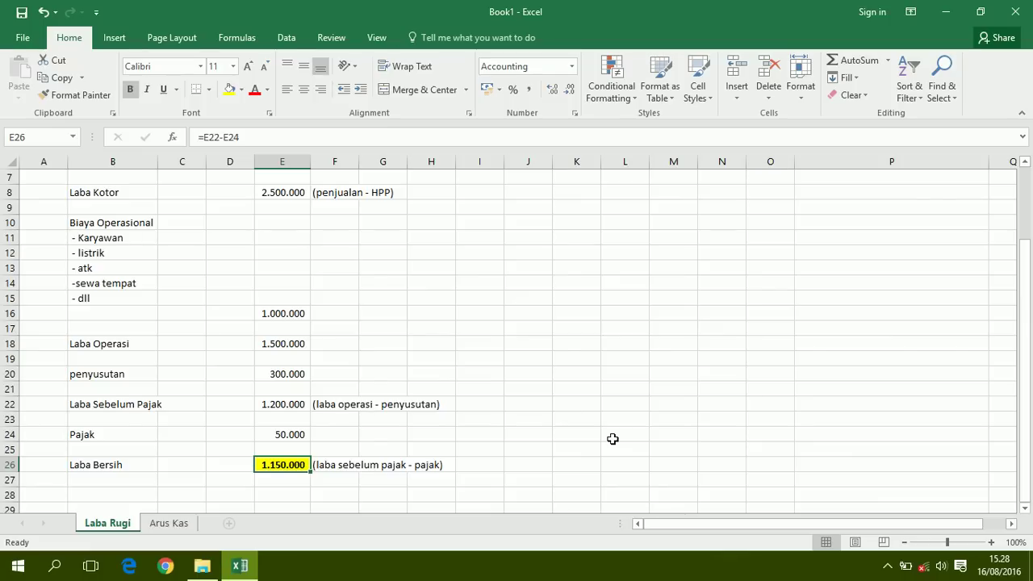
- Make the Laba Sebelum Pajak amount in E22 bold
{"action": "left_click", "coordinate": [298, 407]}
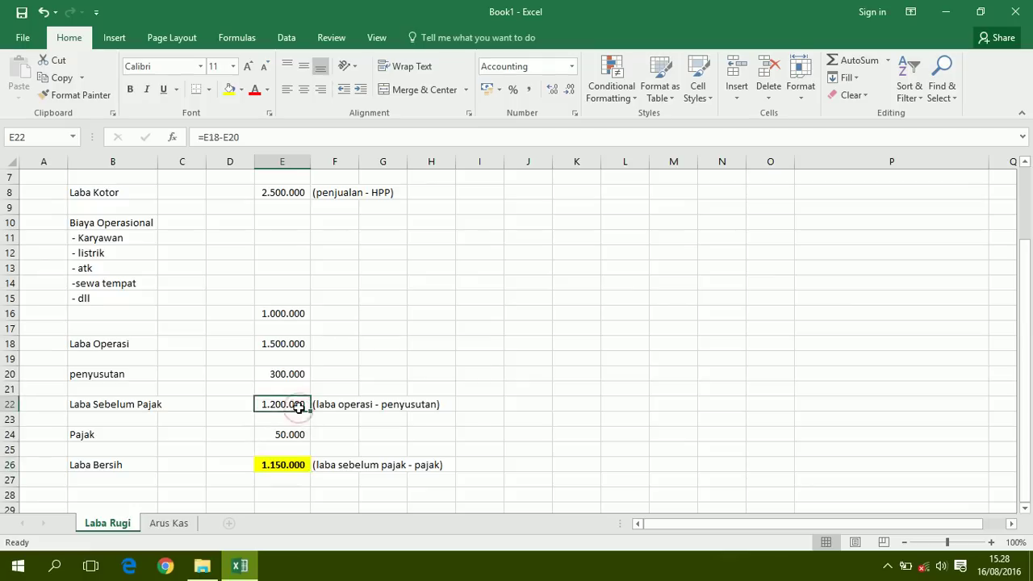
{"action": "key", "text": "ctrl+b"}
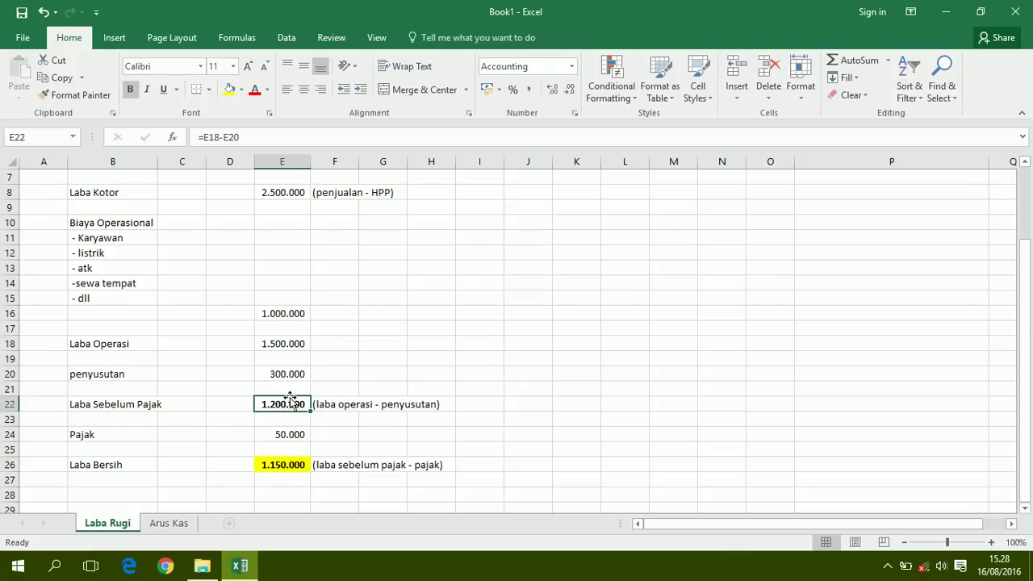